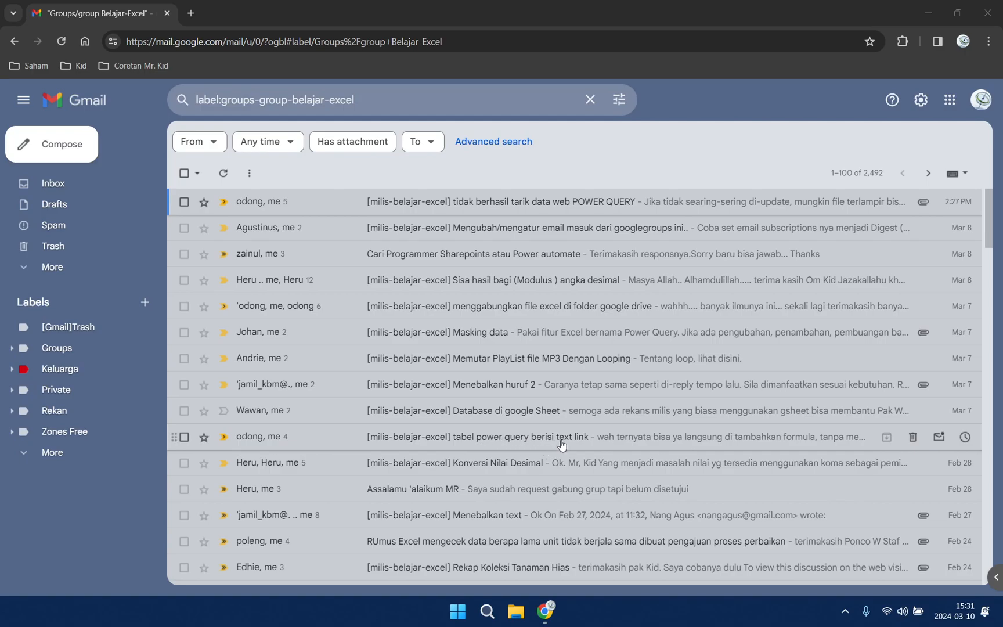
pyautogui.click(457, 610)
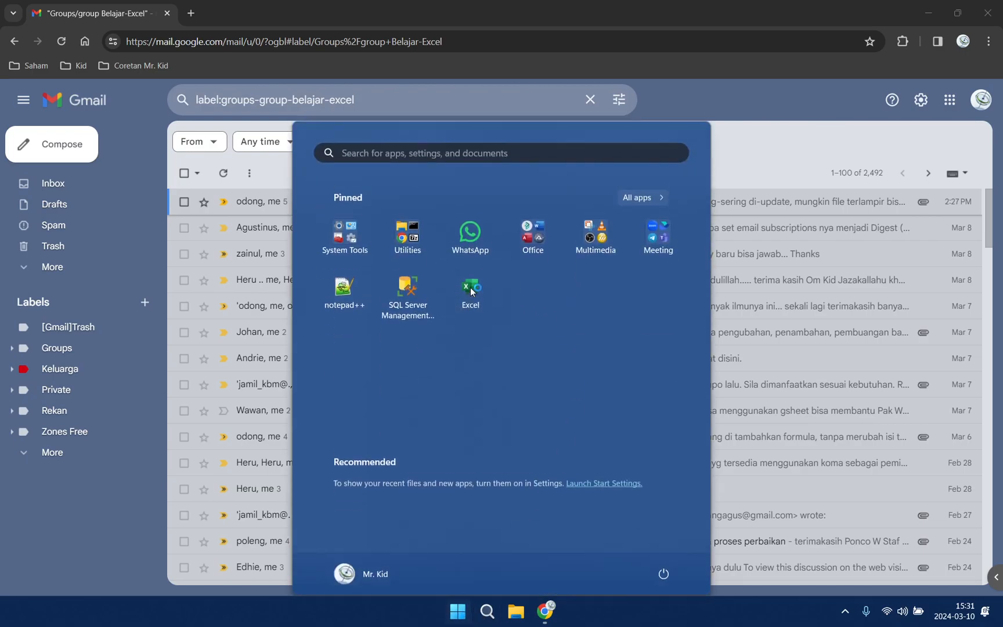
pyautogui.click(470, 287)
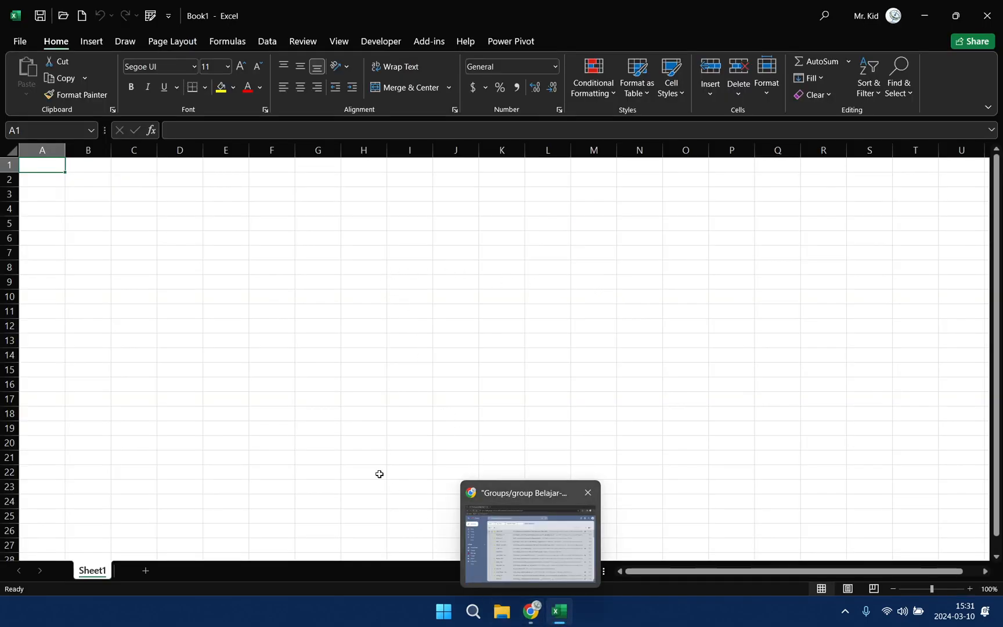
pyautogui.click(90, 176)
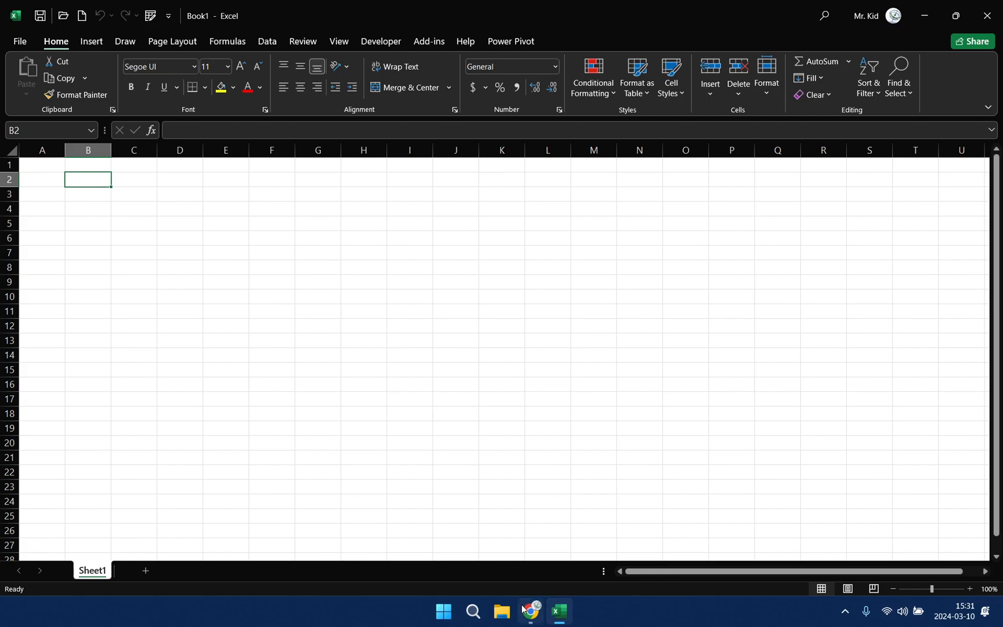
pyautogui.moveTo(535, 619)
pyautogui.write('Google')
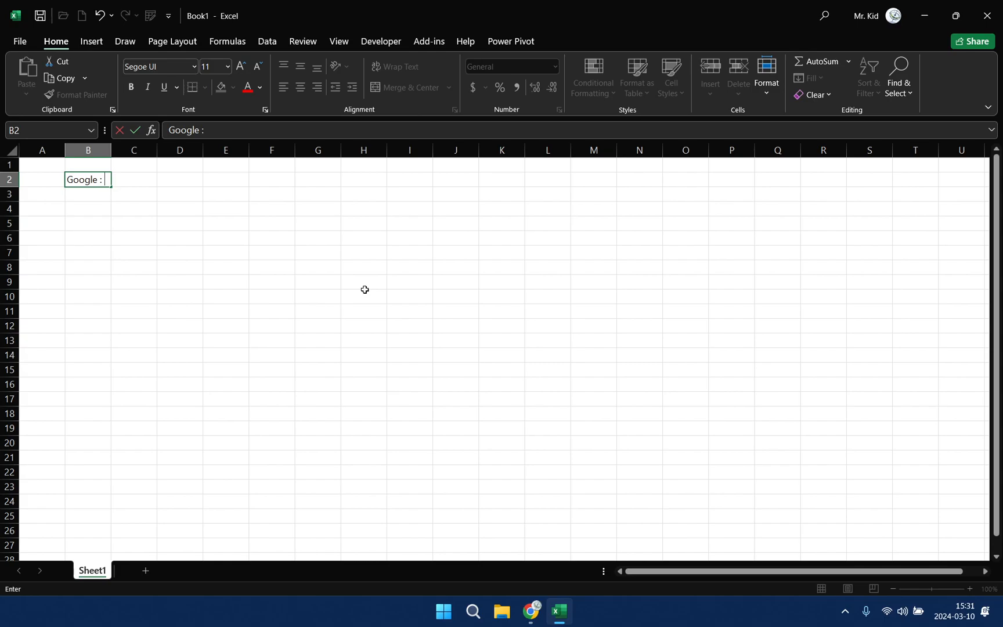
pyautogui.write(' : https://google')
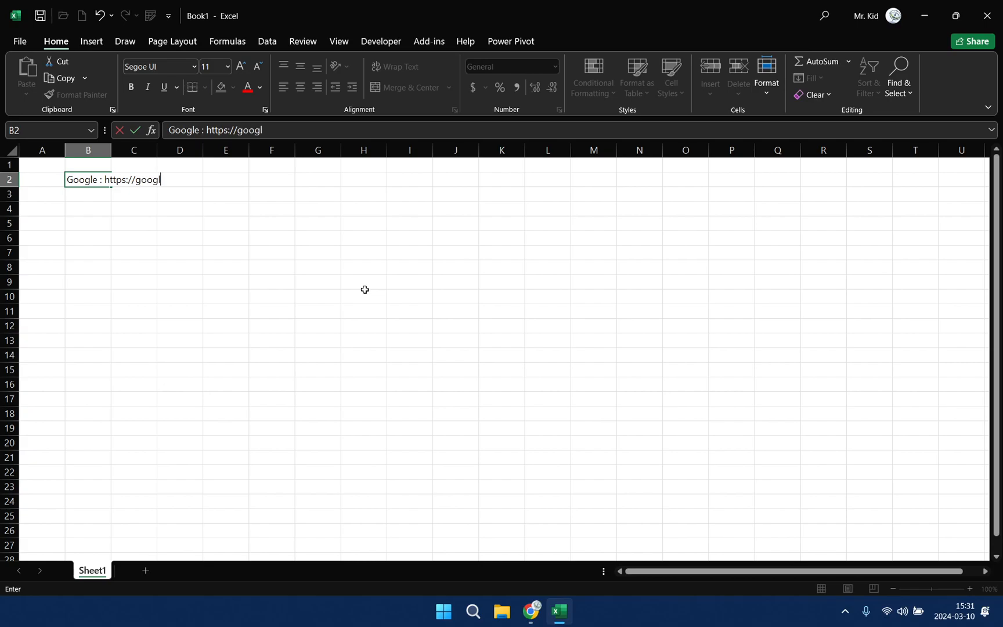
pyautogui.press('BackSpace')
pyautogui.press('BackSpace')
pyautogui.press('BackSpace')
pyautogui.press('BackSpace')
pyautogui.press('BackSpace')
pyautogui.press('BackSpace')
pyautogui.press('BackSpace')
pyautogui.write('/www.google.com')
pyautogui.press('Return')
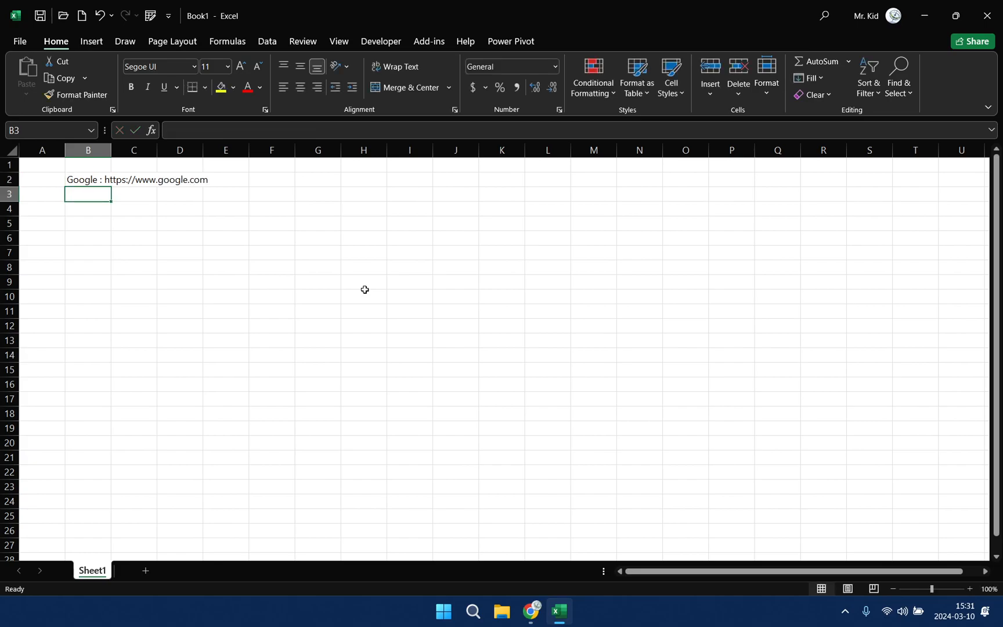
pyautogui.click(103, 178)
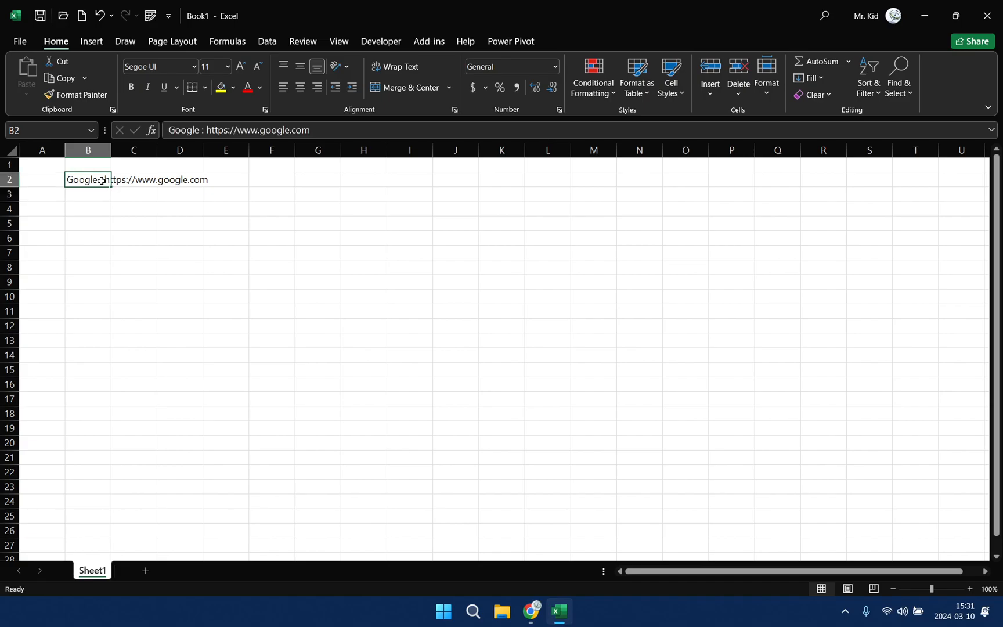
pyautogui.click(374, 180)
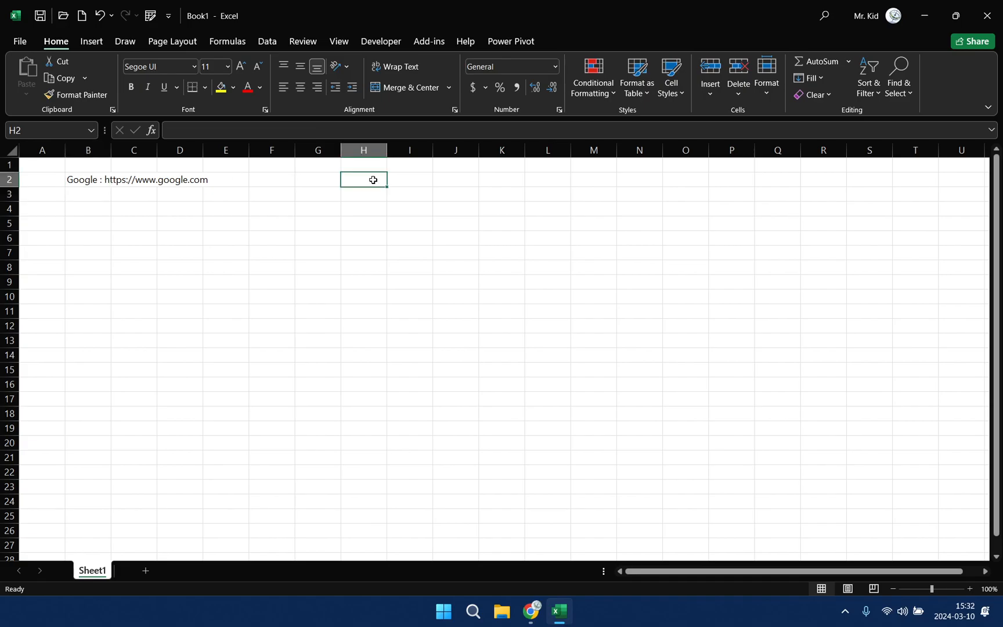
pyautogui.write('Google')
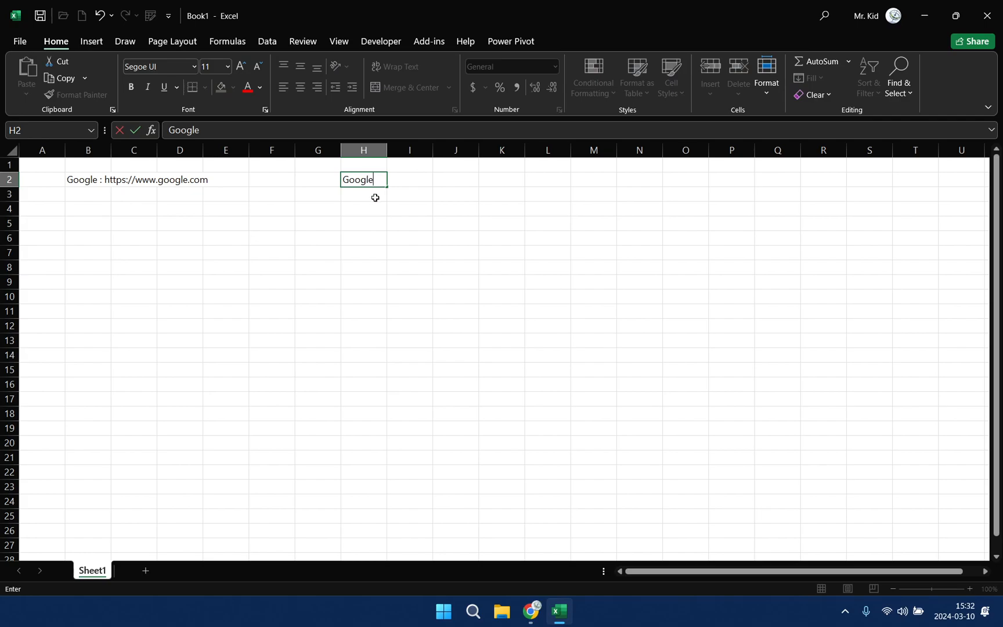
pyautogui.press('Return')
pyautogui.click(366, 181)
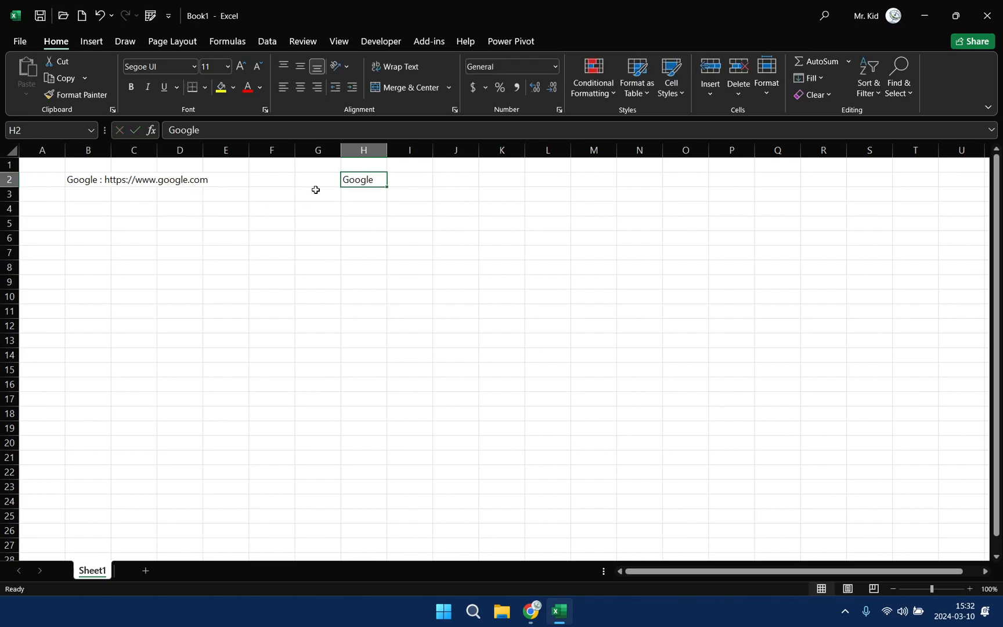
pyautogui.press('Delete')
# - Enter the header INFO in cell B1 and format B1:B2 as a table with the first light style
pyautogui.click(90, 168)
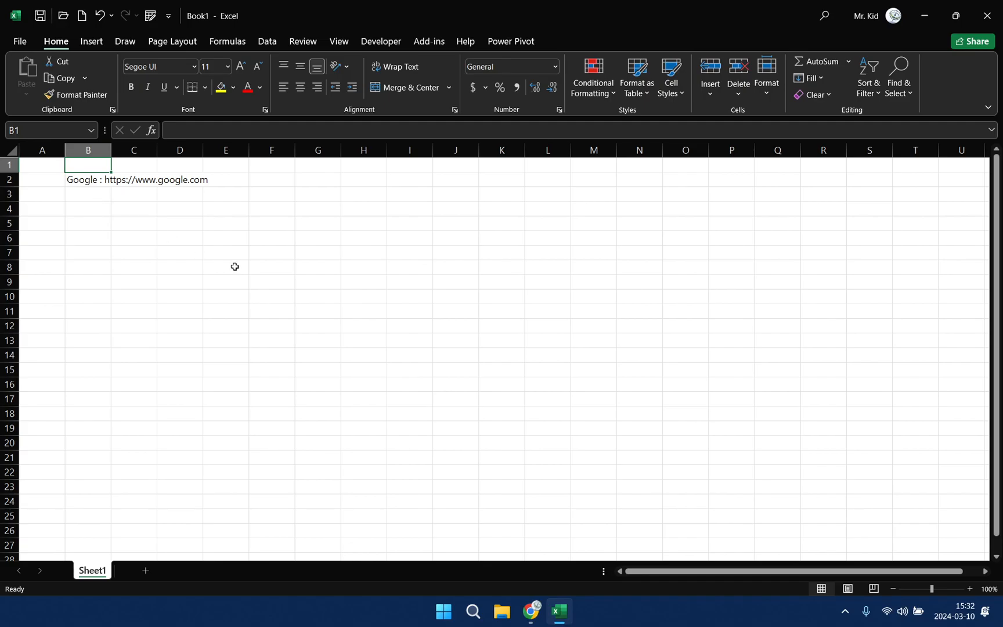
pyautogui.write('INFO')
pyautogui.press('Return')
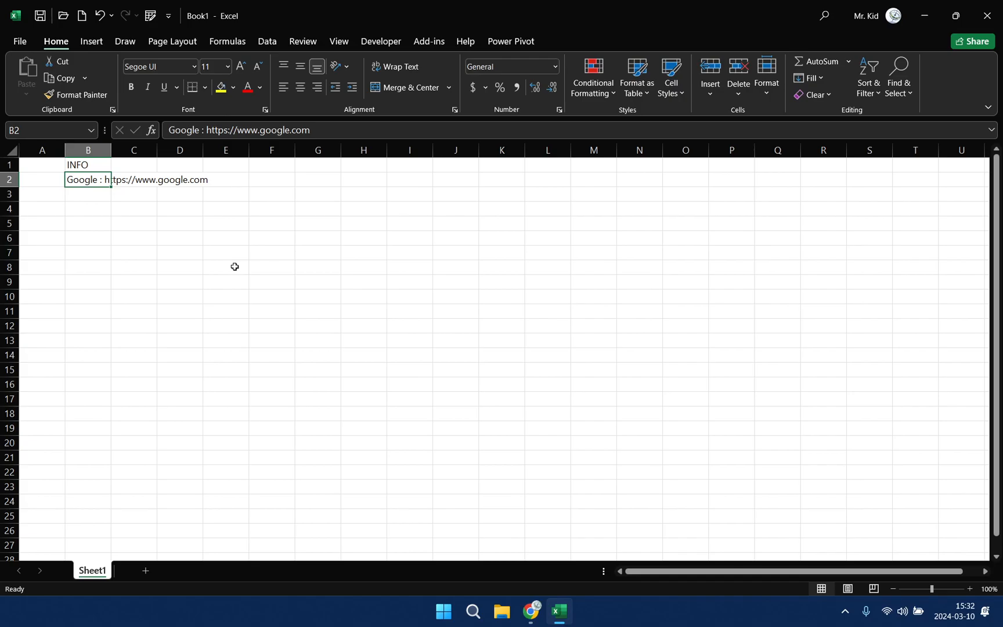
pyautogui.moveTo(95, 165); pyautogui.dragTo(100, 180)
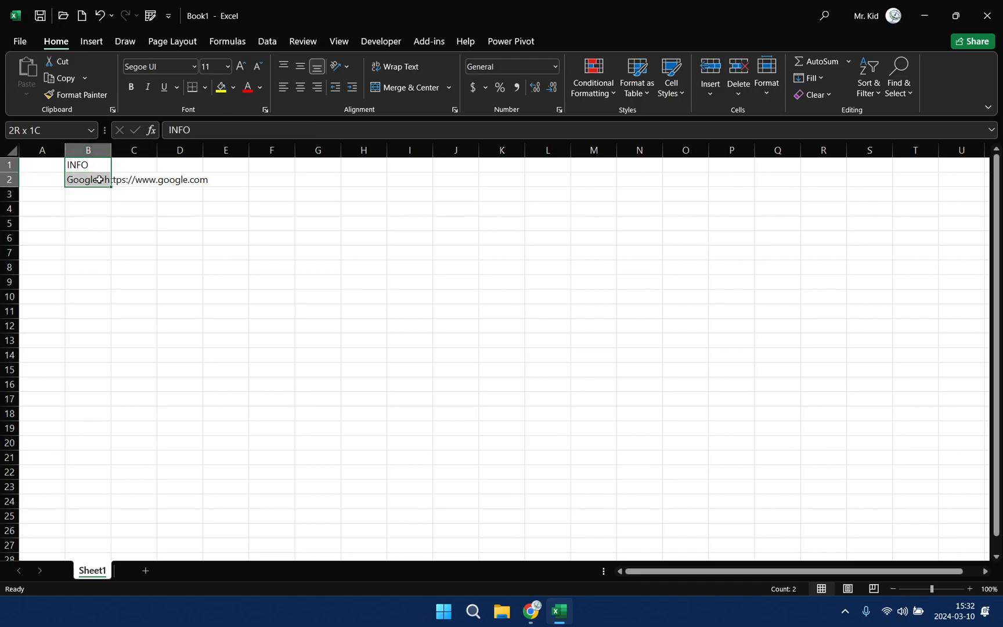
pyautogui.click(637, 97)
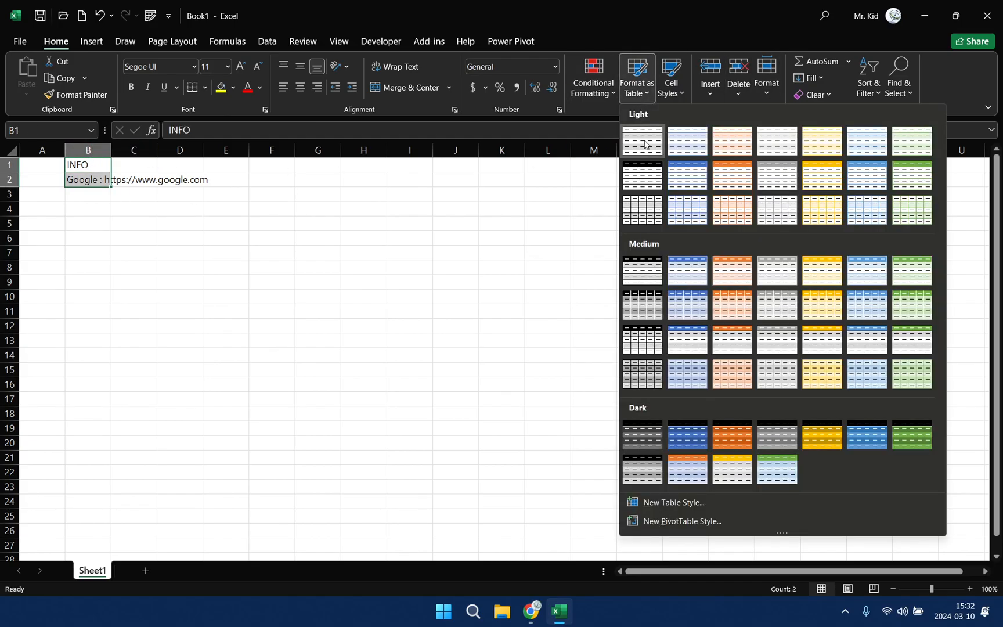
pyautogui.click(644, 144)
pyautogui.click(460, 342)
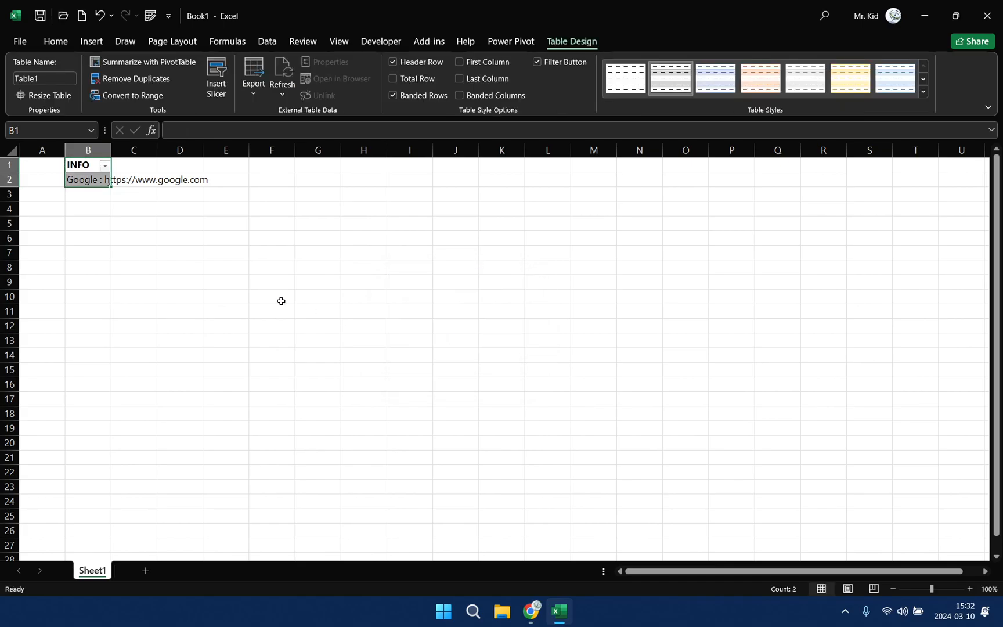
# - Load the INFO table into the Power Query Editor and rename its query qLink
pyautogui.click(99, 180)
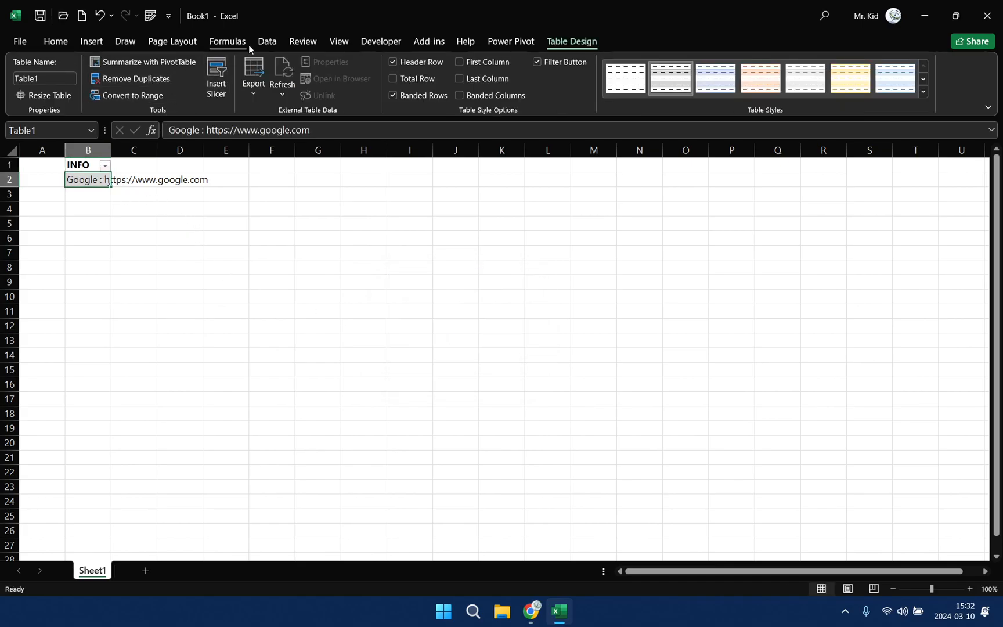
pyautogui.click(268, 41)
pyautogui.click(104, 94)
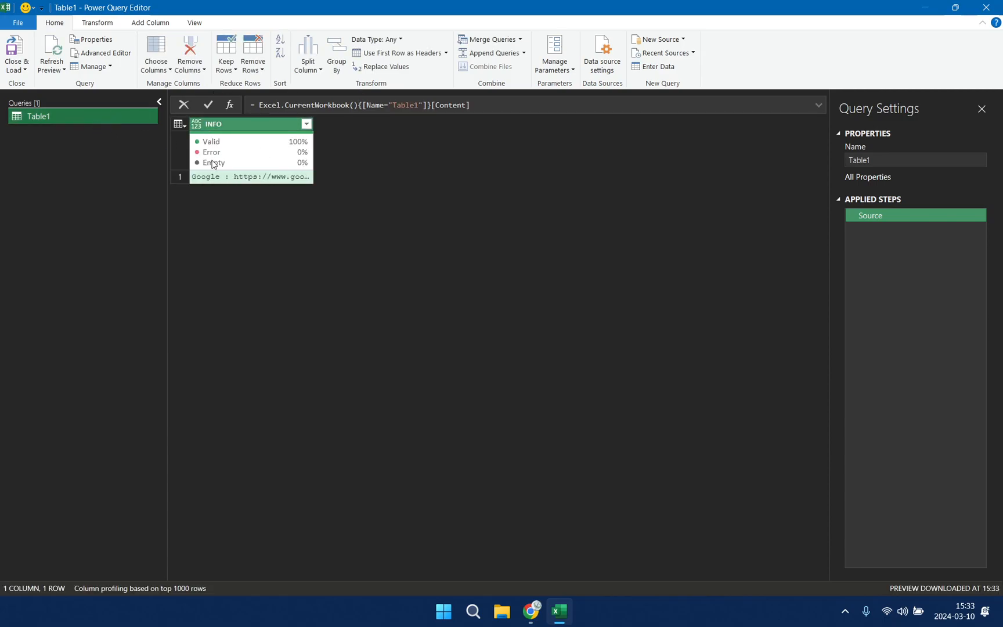
pyautogui.rightClick(73, 114)
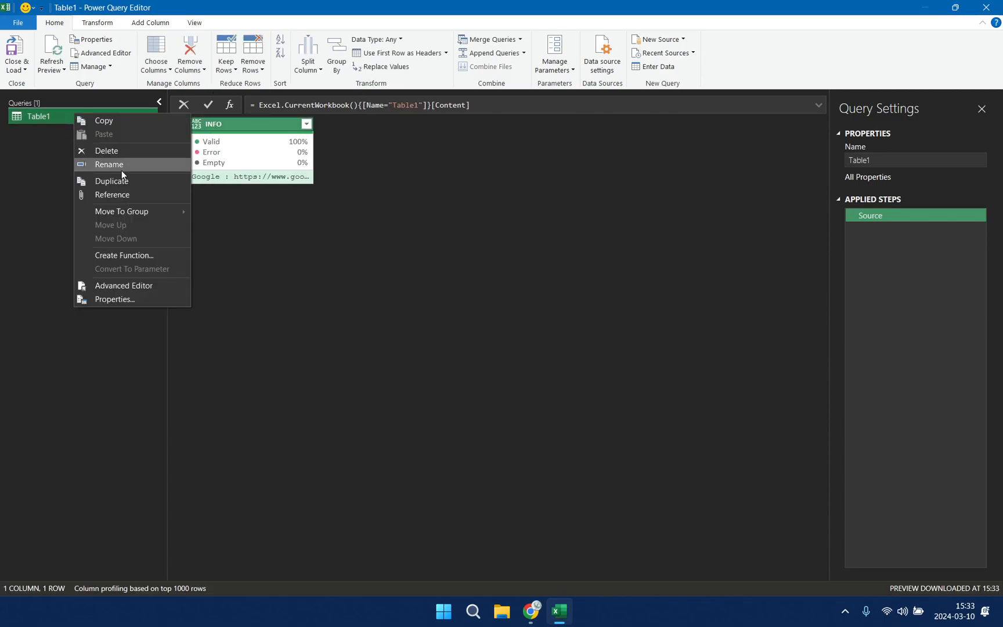
pyautogui.click(116, 166)
pyautogui.write('qLink')
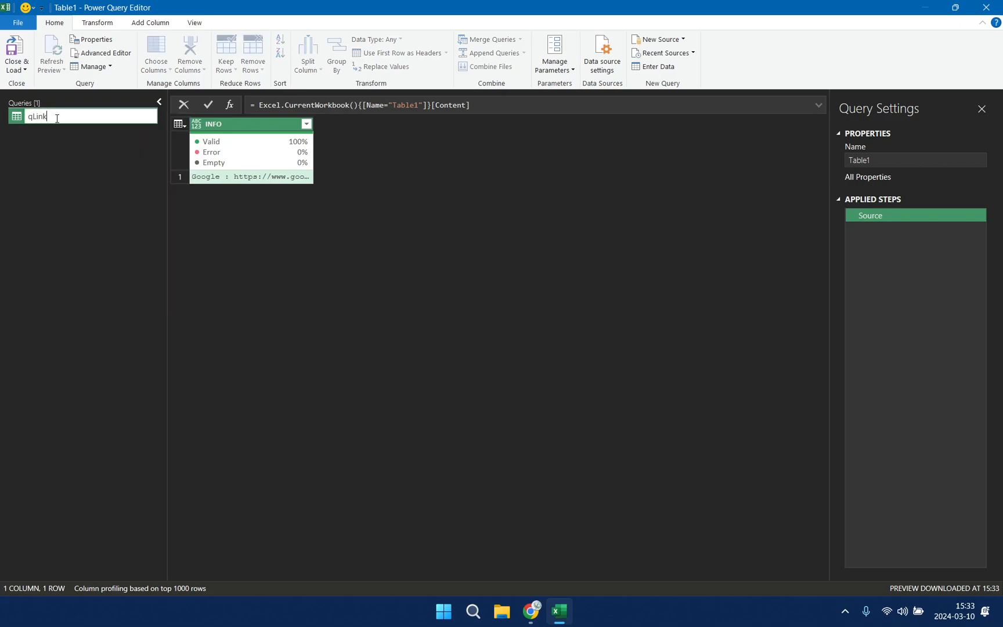
pyautogui.press('Return')
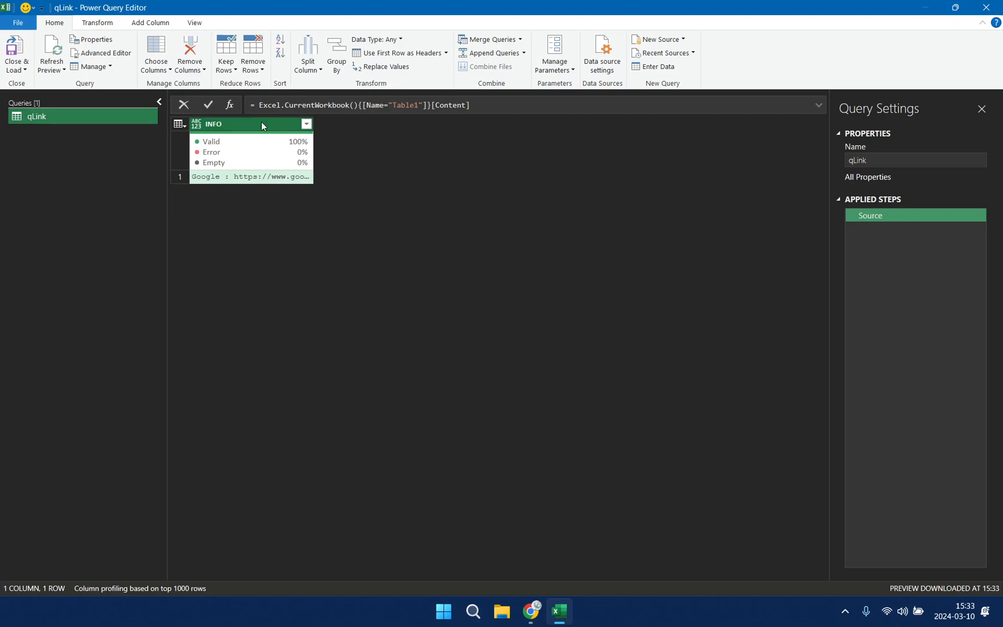
# - Set the data type of the INFO column to Text
pyautogui.moveTo(259, 144)
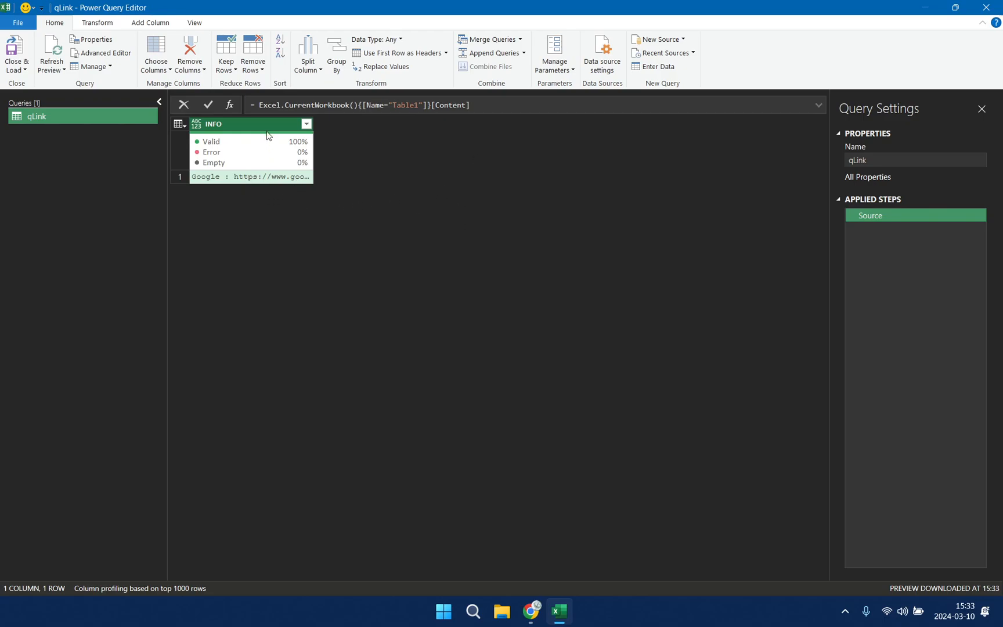
pyautogui.click(400, 40)
pyautogui.click(411, 184)
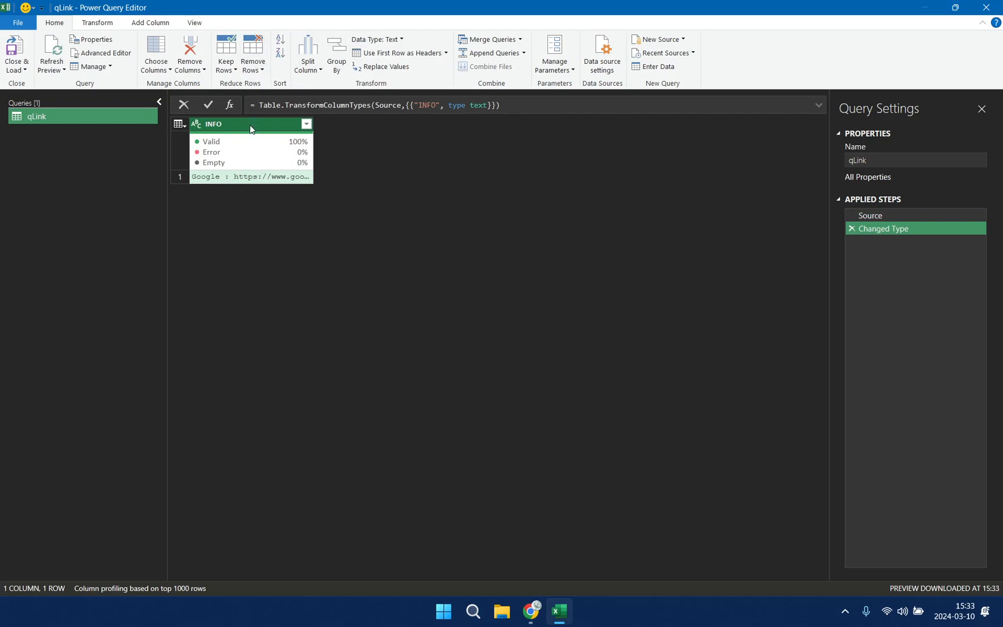
# - Split the INFO column by the Colon delimiter at each occurrence
pyautogui.click(106, 25)
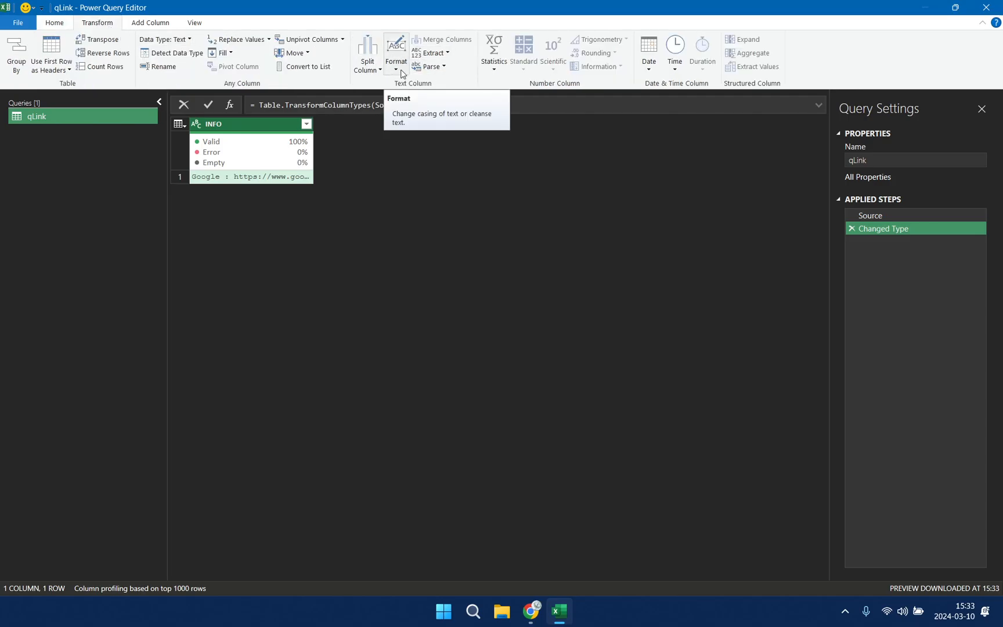
pyautogui.click(367, 64)
pyautogui.click(395, 84)
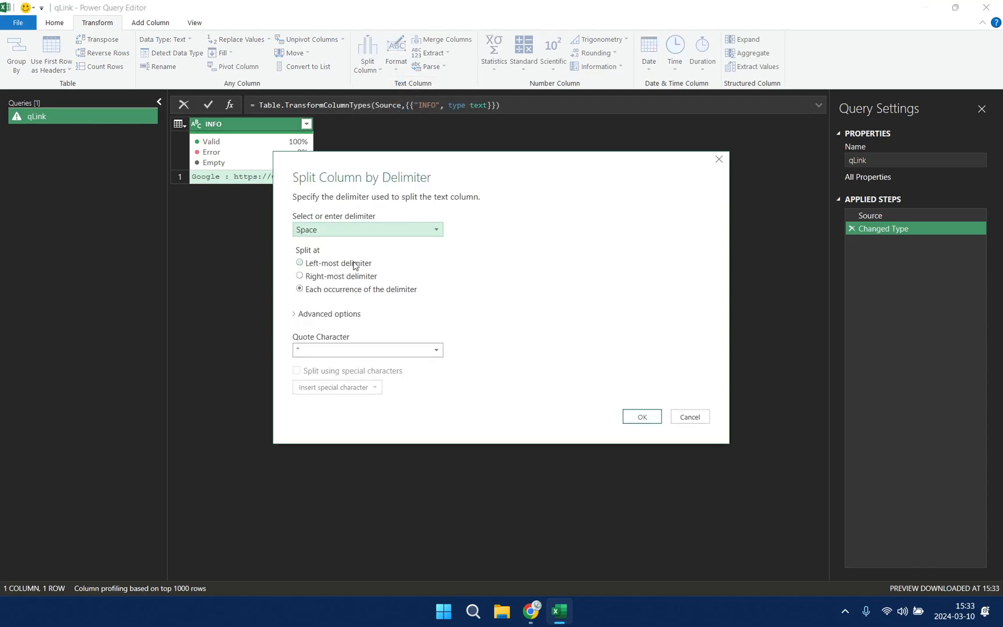
pyautogui.click(362, 232)
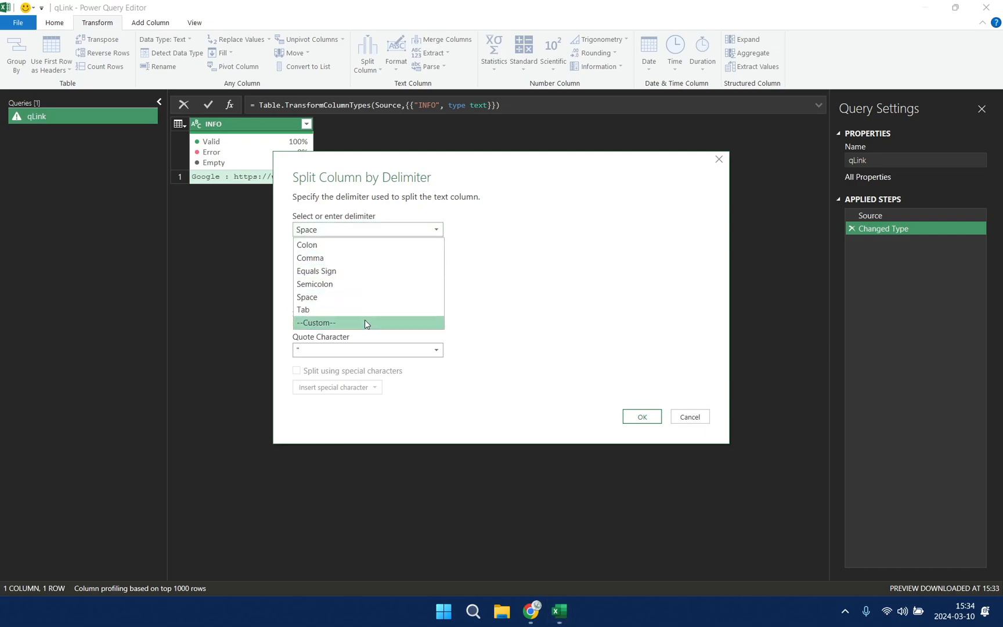
pyautogui.click(338, 244)
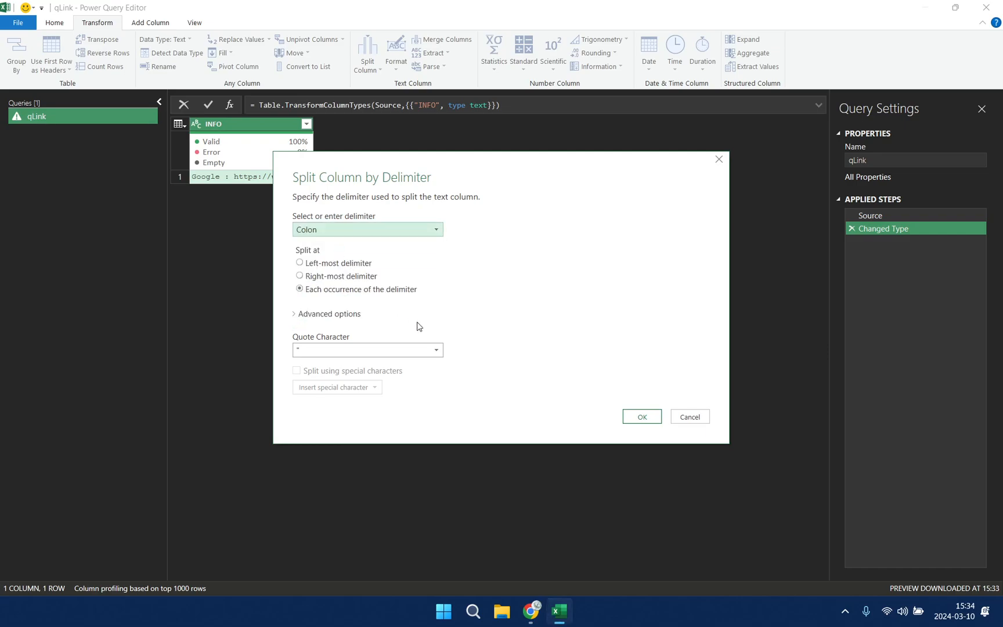
pyautogui.click(633, 414)
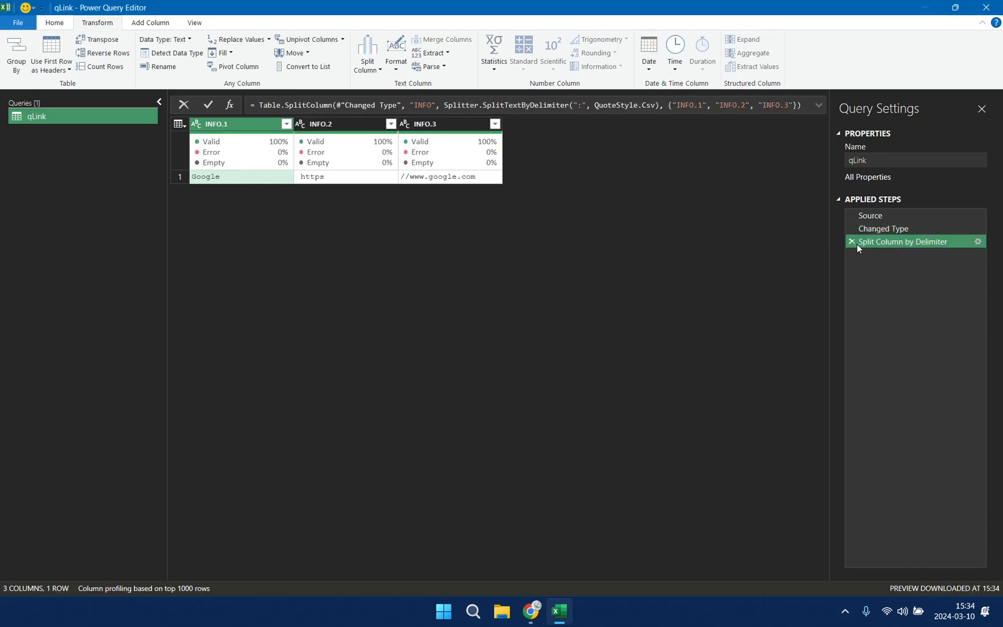
# - Edit the column split to use only the left-most delimiter and change the delimiter in its formula to ' : ' with surrounding spaces
pyautogui.doubleClick(879, 243)
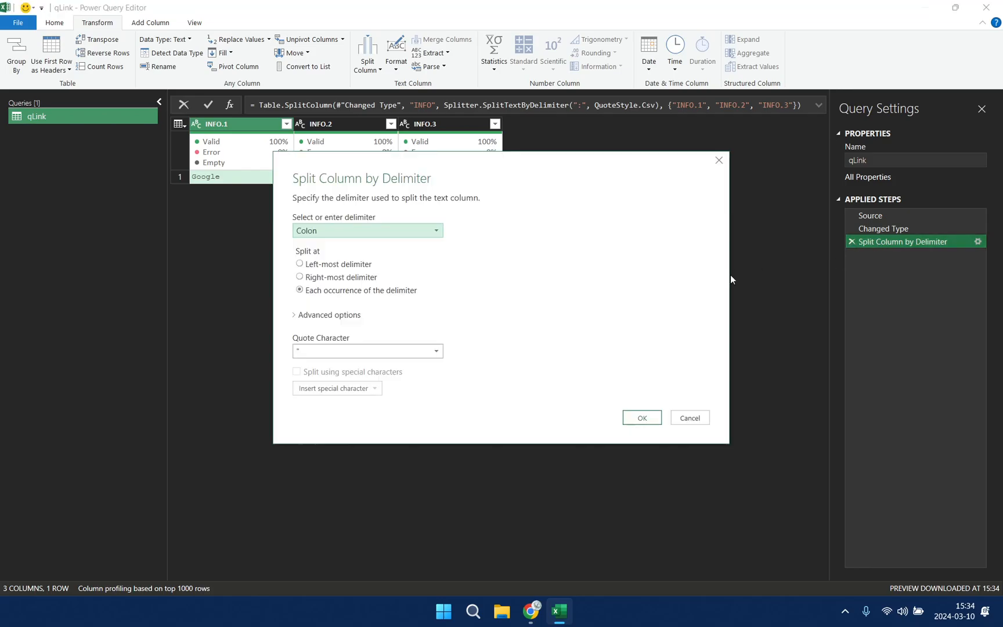
pyautogui.click(300, 264)
pyautogui.click(644, 418)
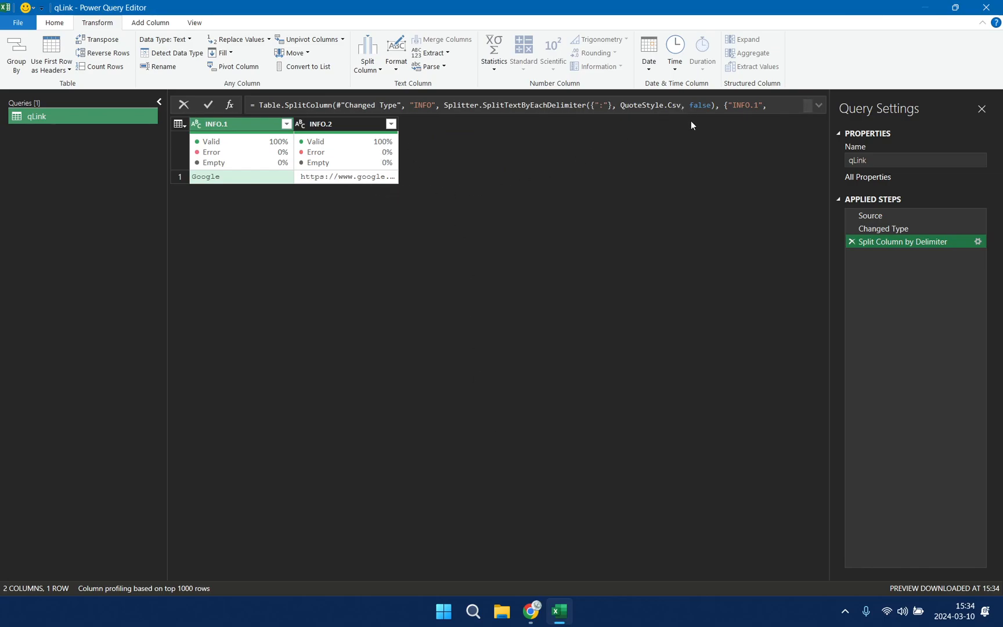
pyautogui.click(600, 109)
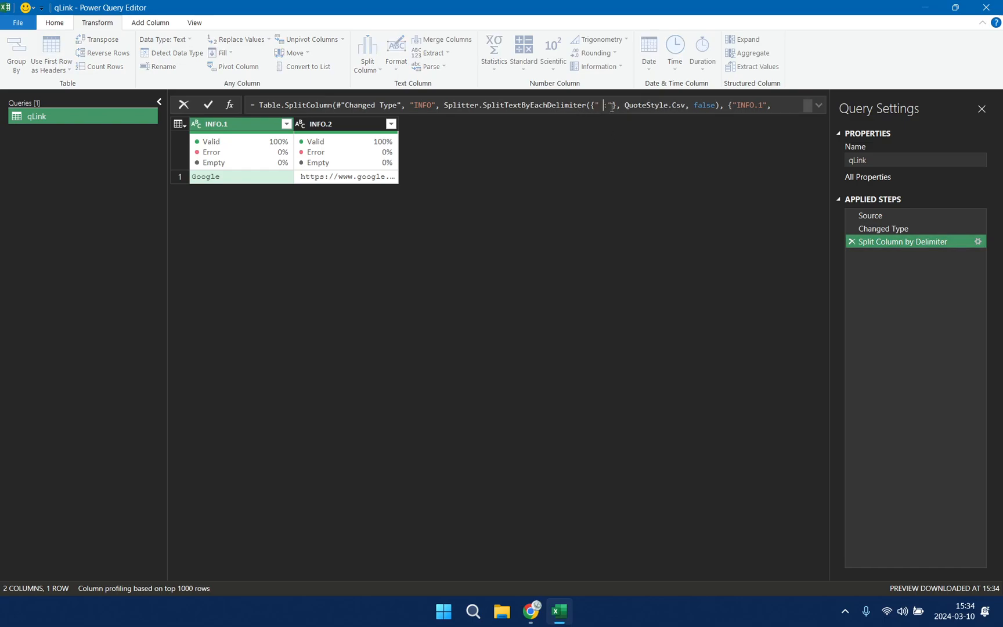
pyautogui.press('Return')
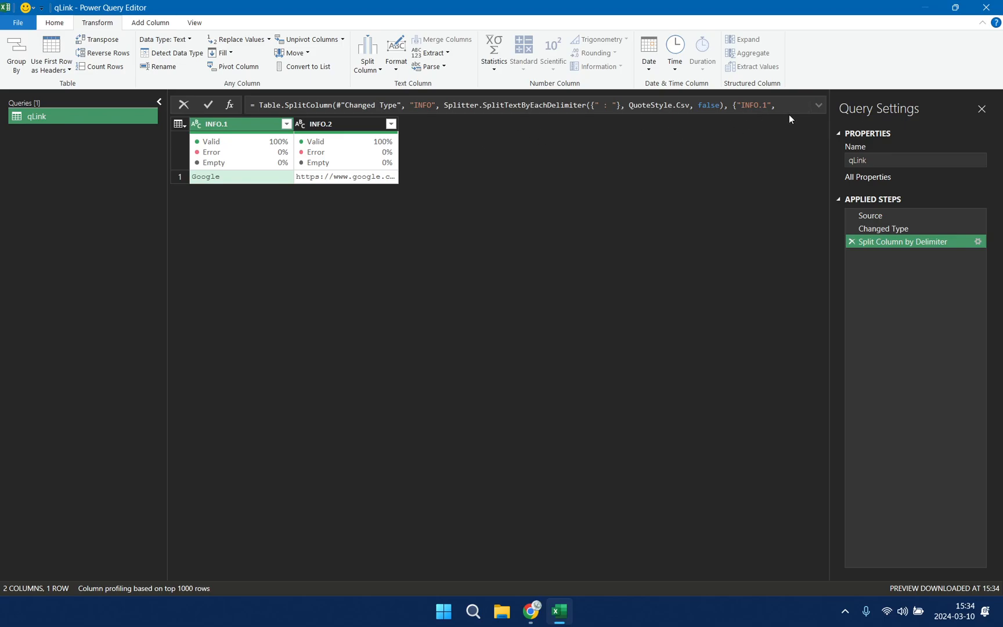
# - Rename the first output column in the split step's formula from INFO.1 to Display
pyautogui.moveTo(759, 105); pyautogui.dragTo(768, 105)
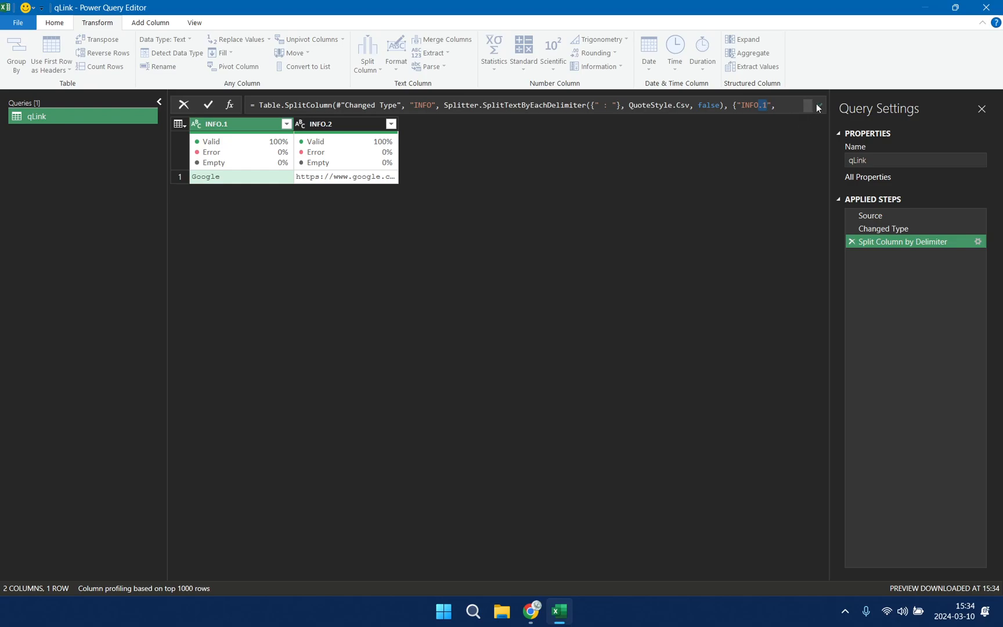
pyautogui.click(818, 105)
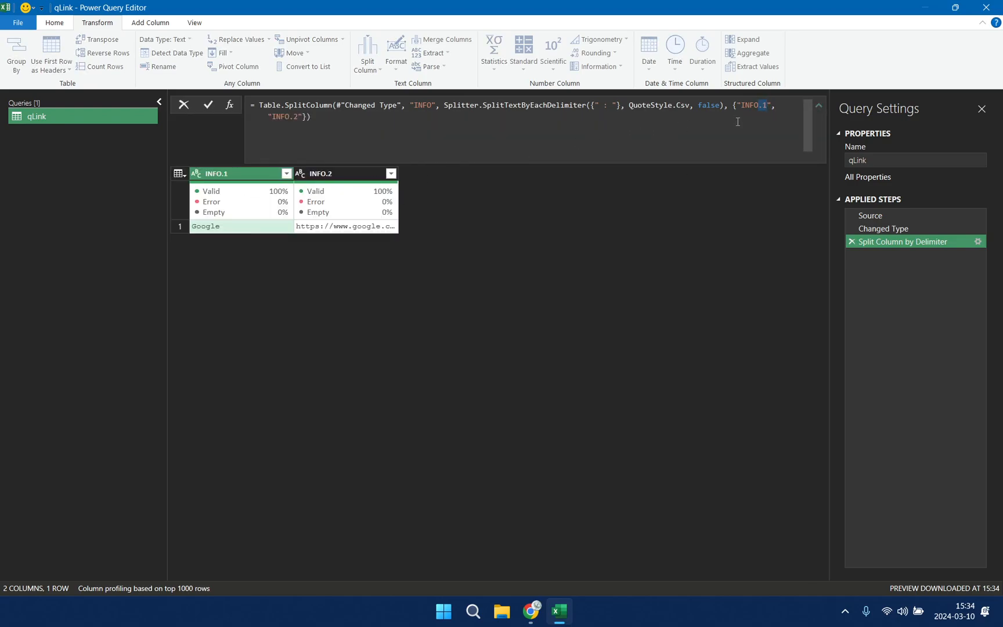
pyautogui.press('BackSpace')
pyautogui.press('BackSpace')
pyautogui.press('BackSpace')
pyautogui.press('BackSpace')
pyautogui.press('BackSpace')
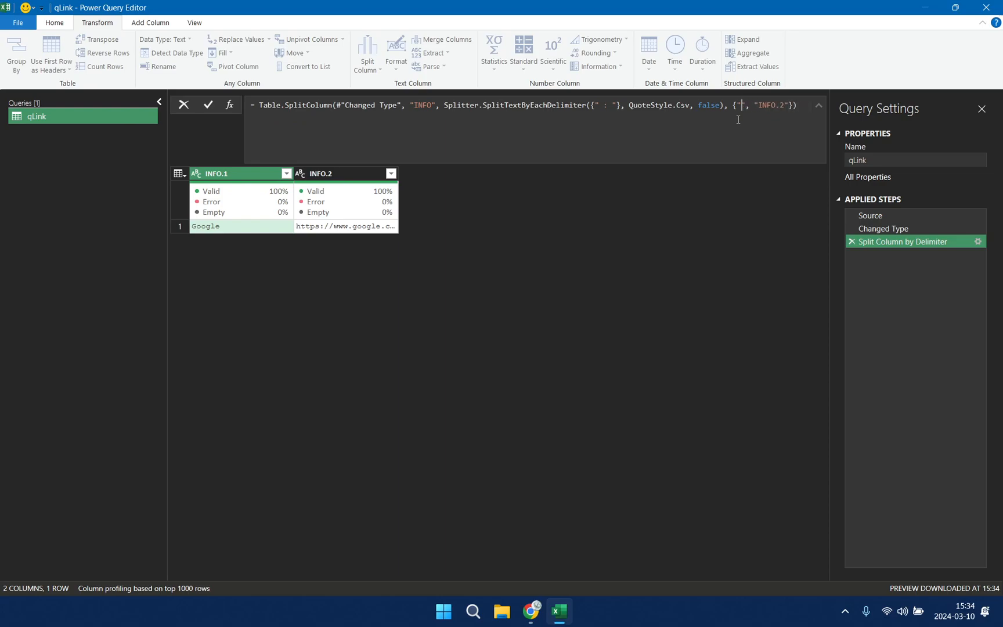
pyautogui.write('Display')
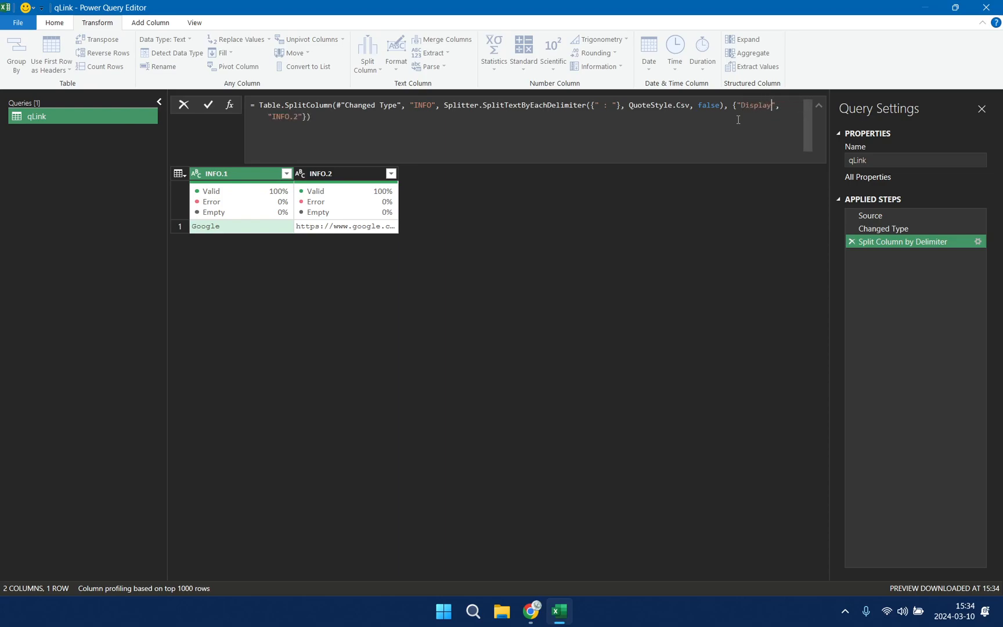
# - Rename the second output column in the split formula to Link and apply the formula
pyautogui.moveTo(273, 117); pyautogui.dragTo(293, 115)
pyautogui.write('URL')
pyautogui.press('BackSpace')
pyautogui.press('BackSpace')
pyautogui.press('BackSpace')
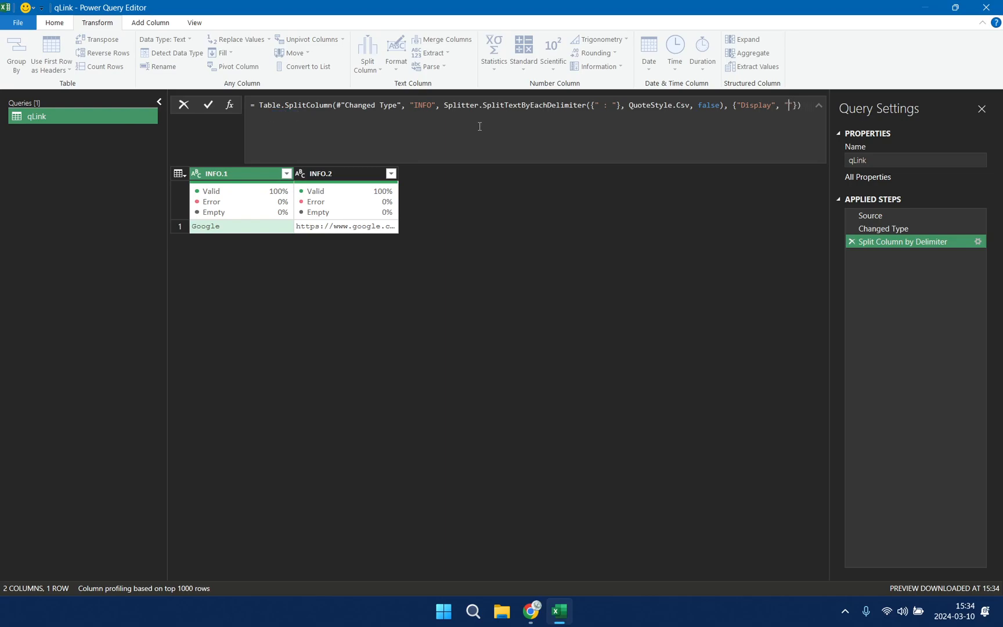
pyautogui.write('Link')
pyautogui.press('Return')
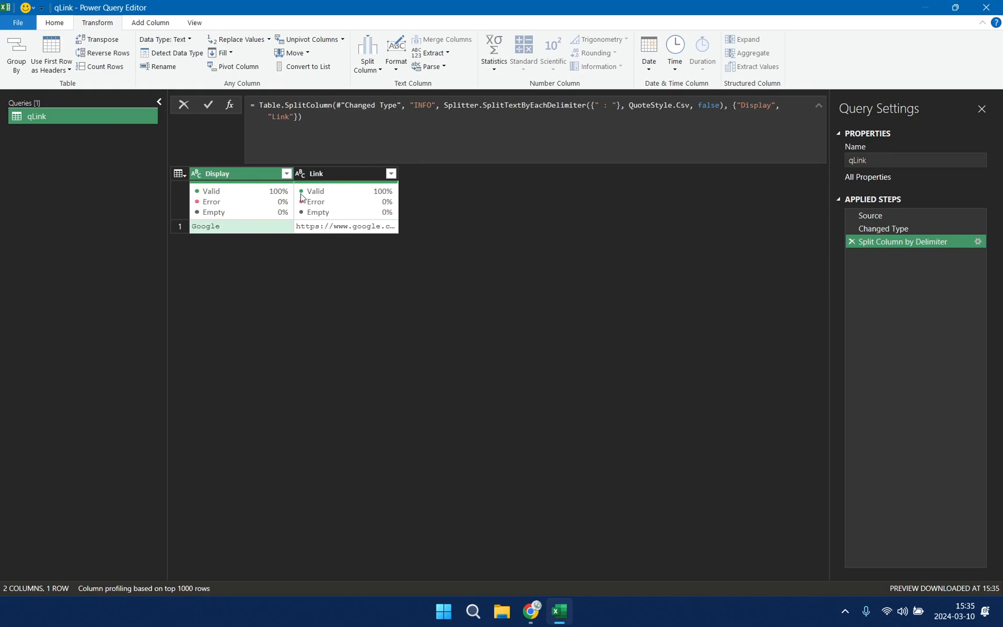
# - Close the query editor and load the qLink query as a connection only
pyautogui.click(56, 22)
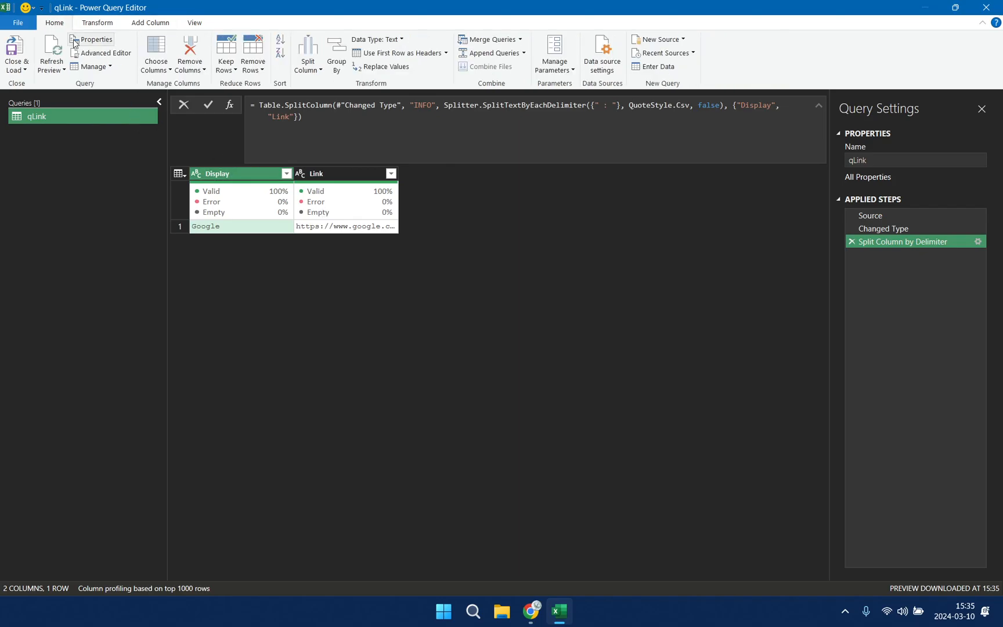
pyautogui.click(17, 67)
pyautogui.click(52, 100)
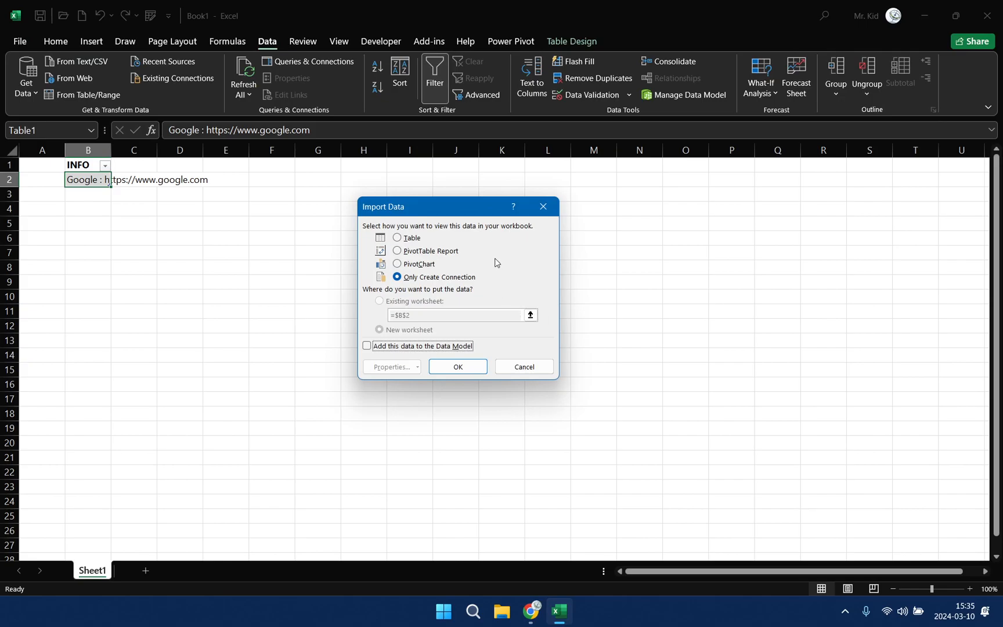
pyautogui.click(470, 371)
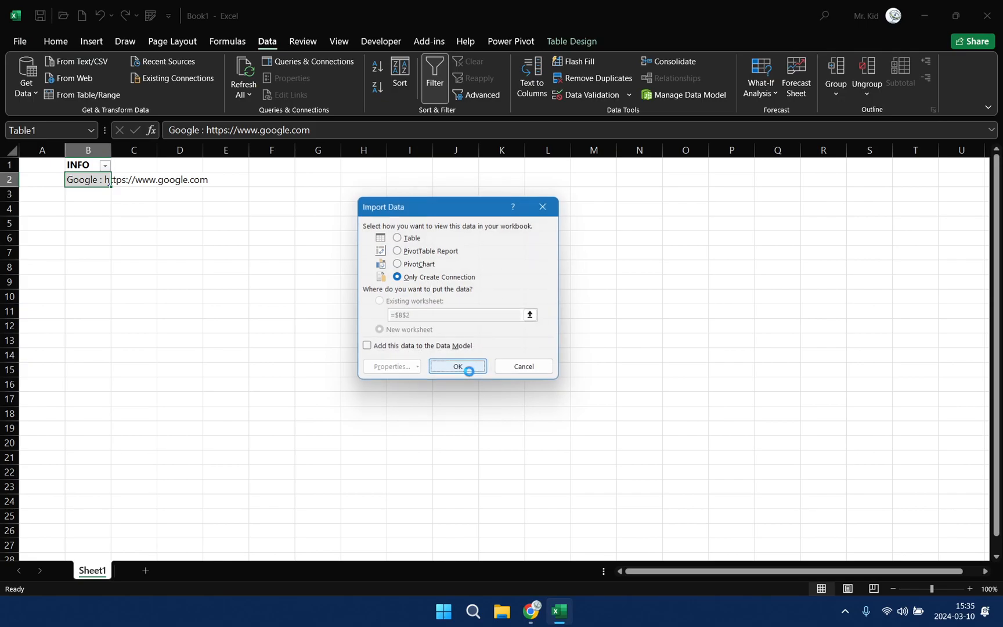
# - Fit column B to its contents and hide the worksheet's gridlines
pyautogui.doubleClick(112, 149)
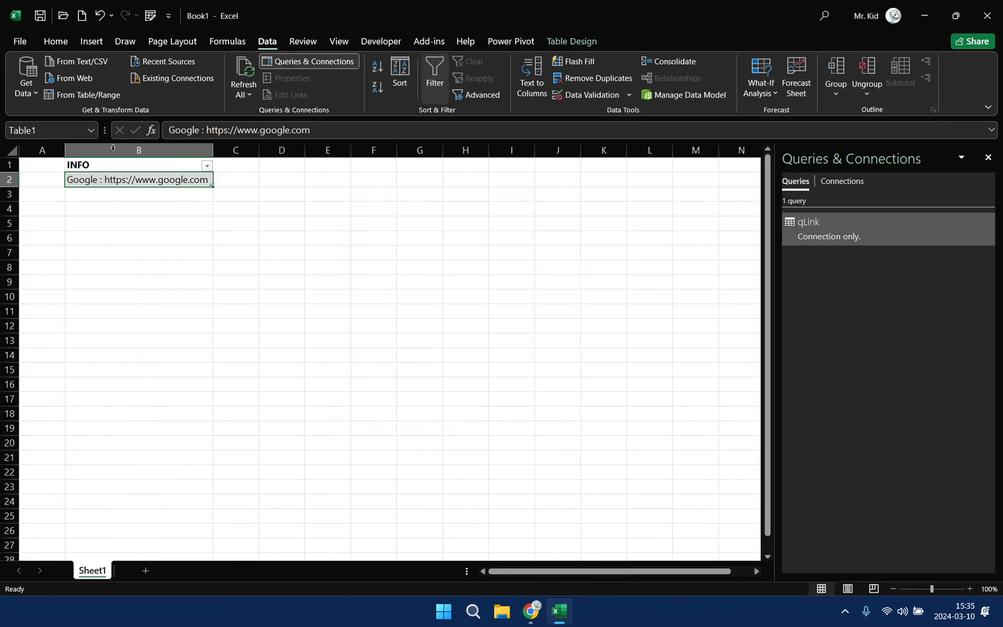
pyautogui.click(342, 42)
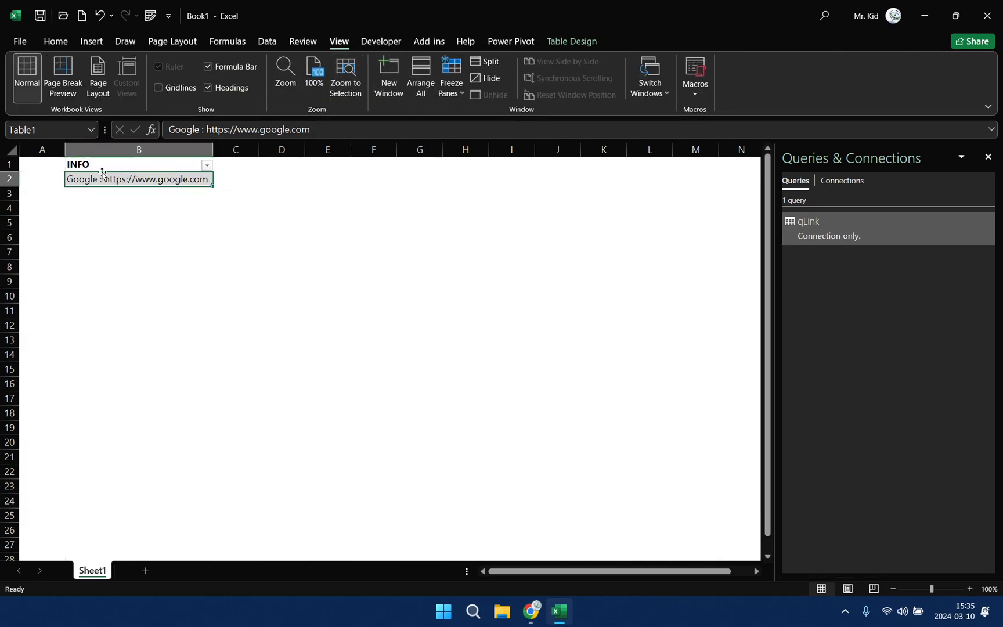
pyautogui.click(168, 209)
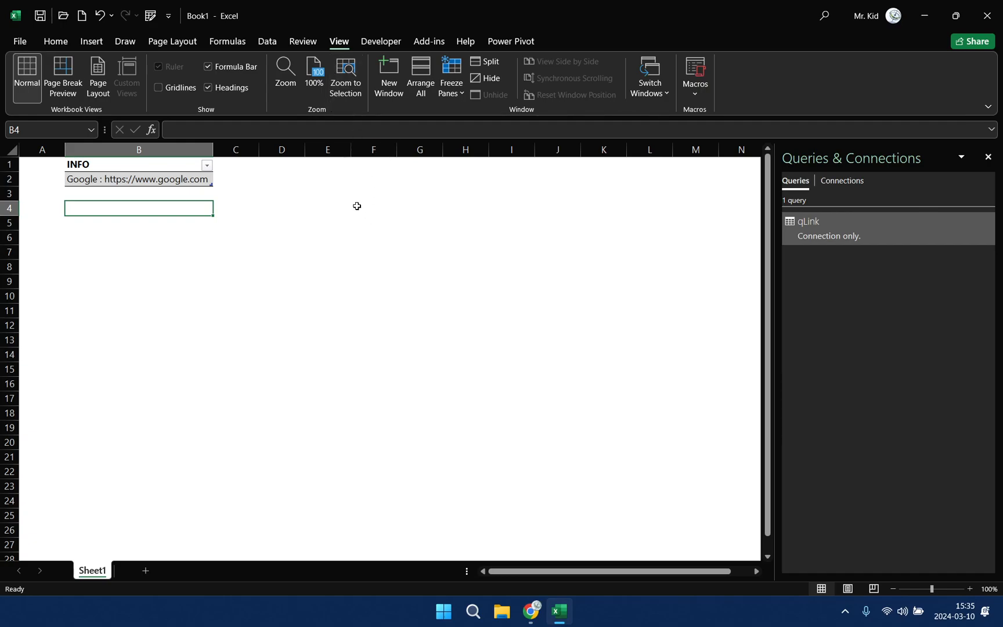
# - Load the qLink query as a table on the existing worksheet at cell G1
pyautogui.click(415, 165)
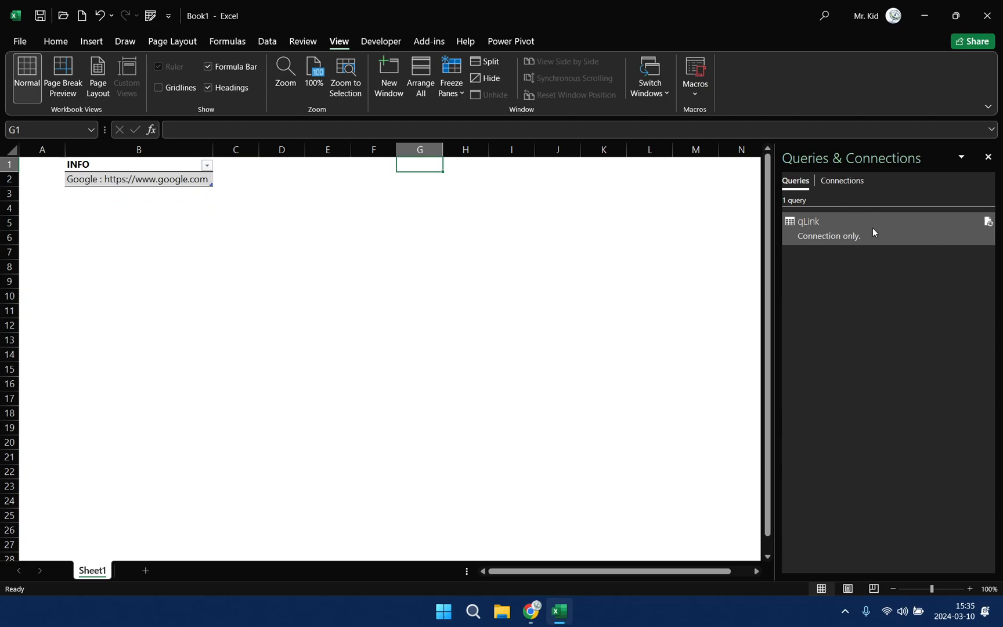
pyautogui.rightClick(830, 236)
pyautogui.click(843, 333)
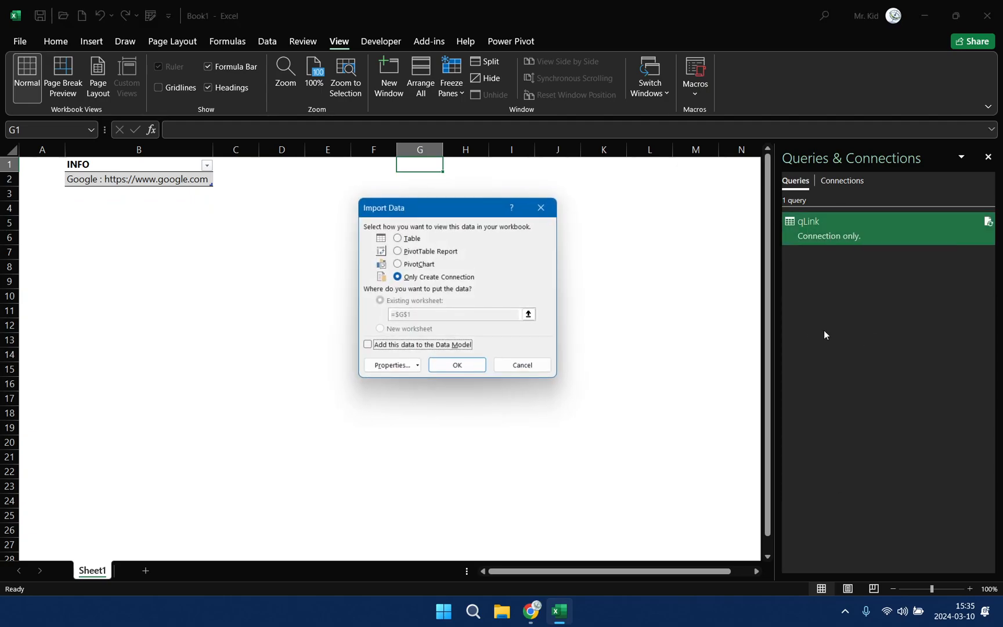
pyautogui.click(413, 239)
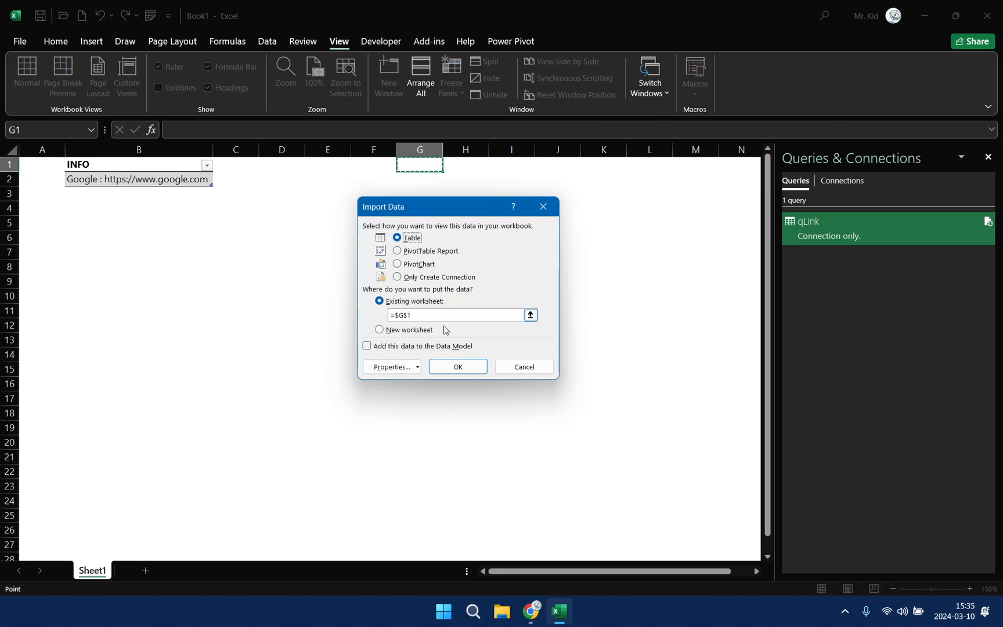
pyautogui.click(459, 368)
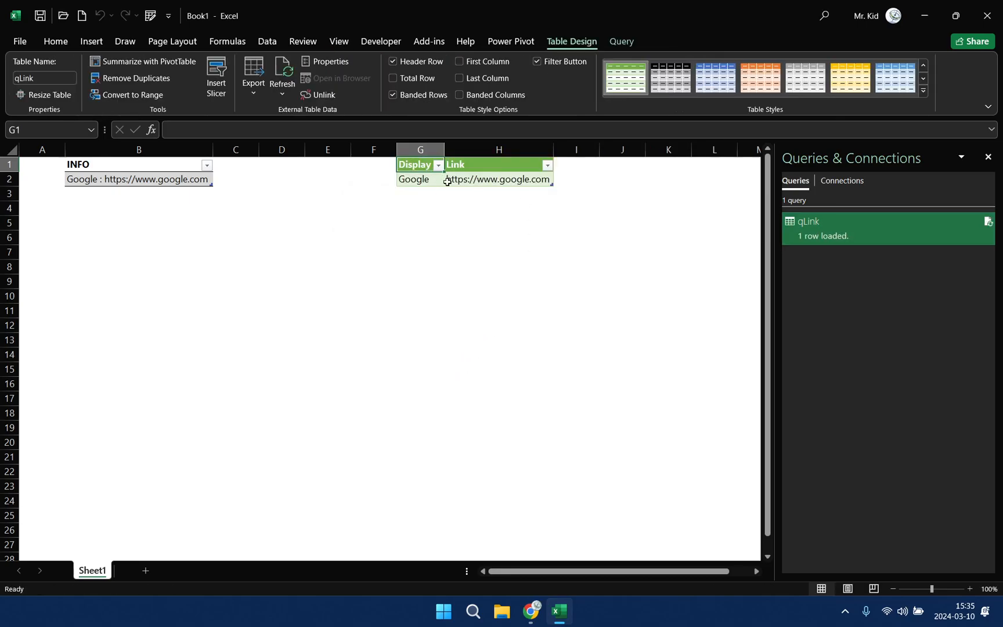
# - Add a URL column at I1 beside the Link column and fill I2 with =HYPERLINK(H2,G2)
pyautogui.click(586, 165)
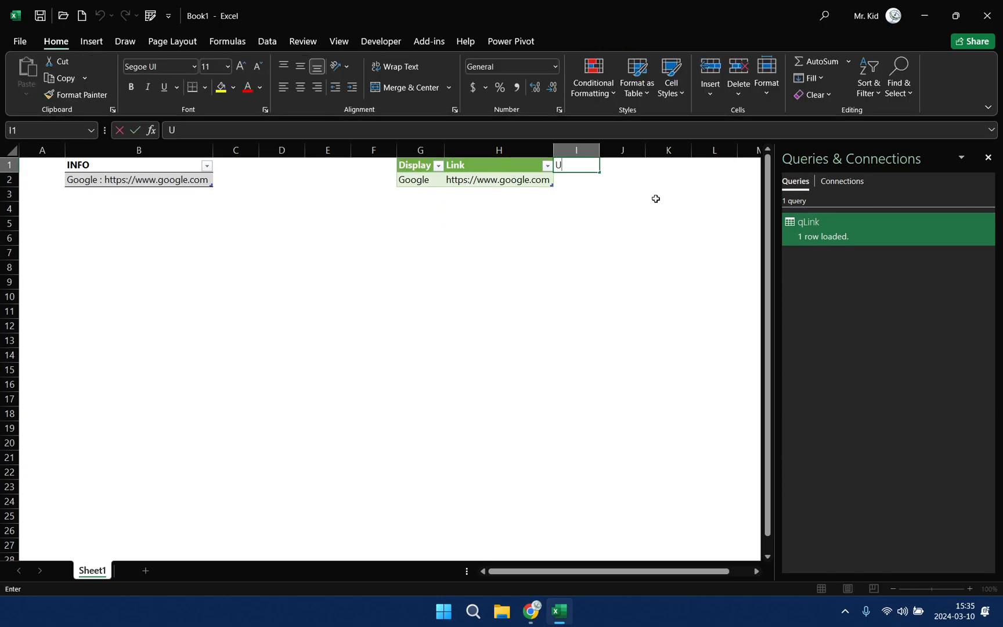
pyautogui.write('URL')
pyautogui.press('Return')
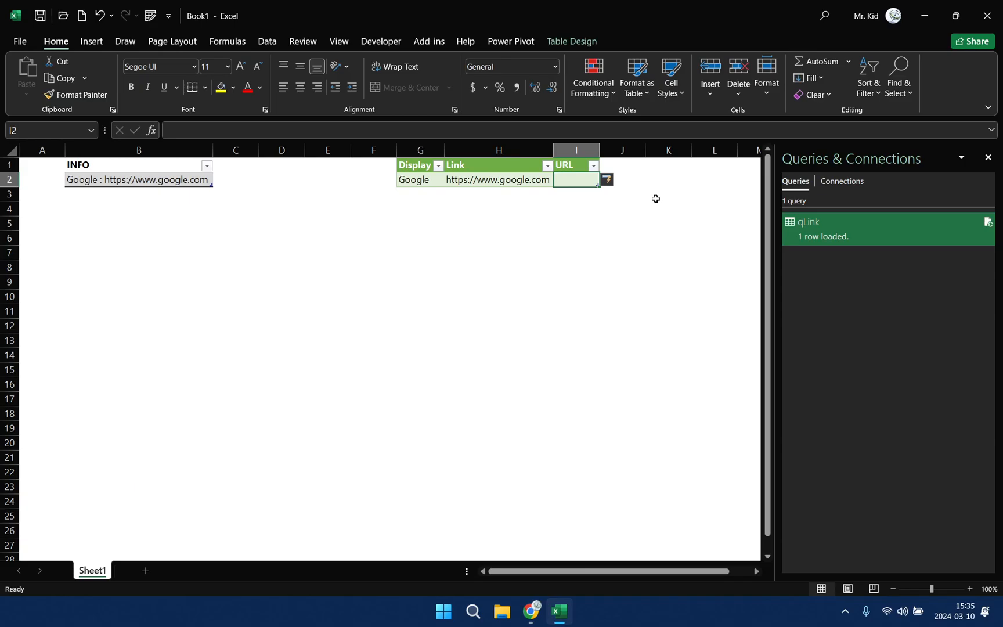
pyautogui.write('=hyperlin')
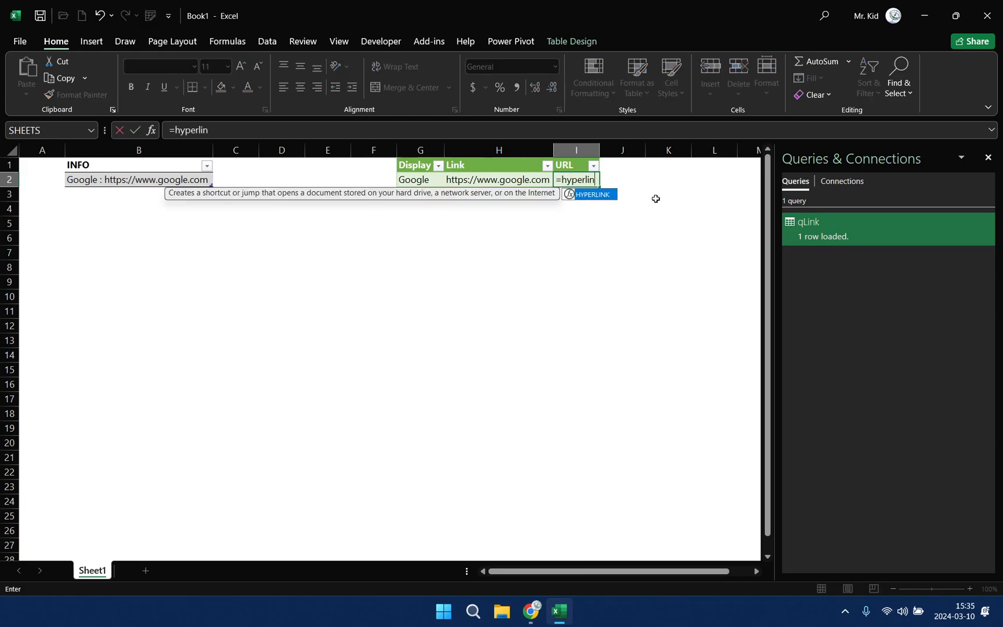
pyautogui.press('Tab')
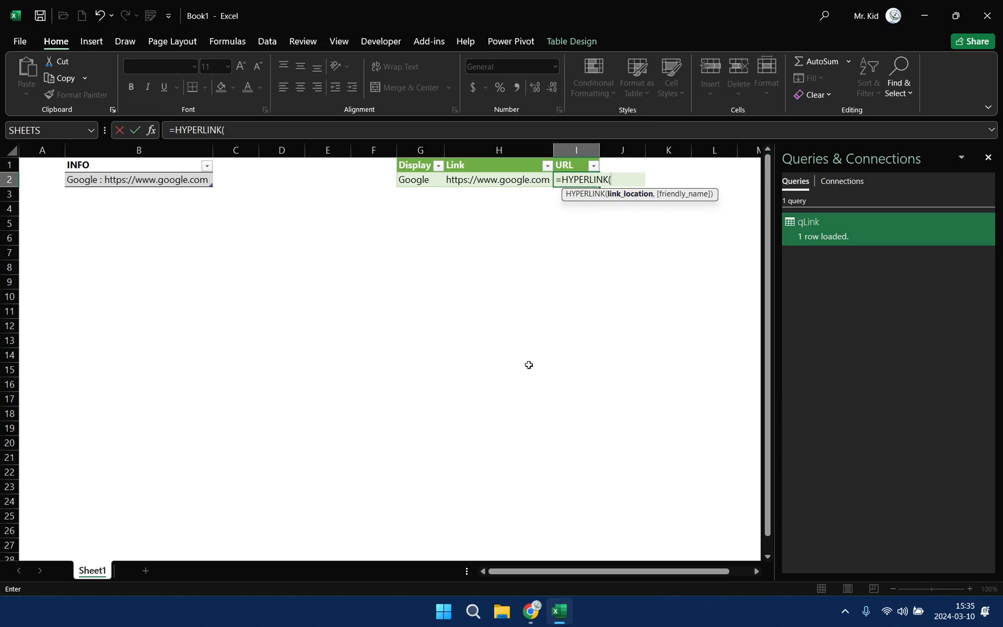
pyautogui.write('h2,')
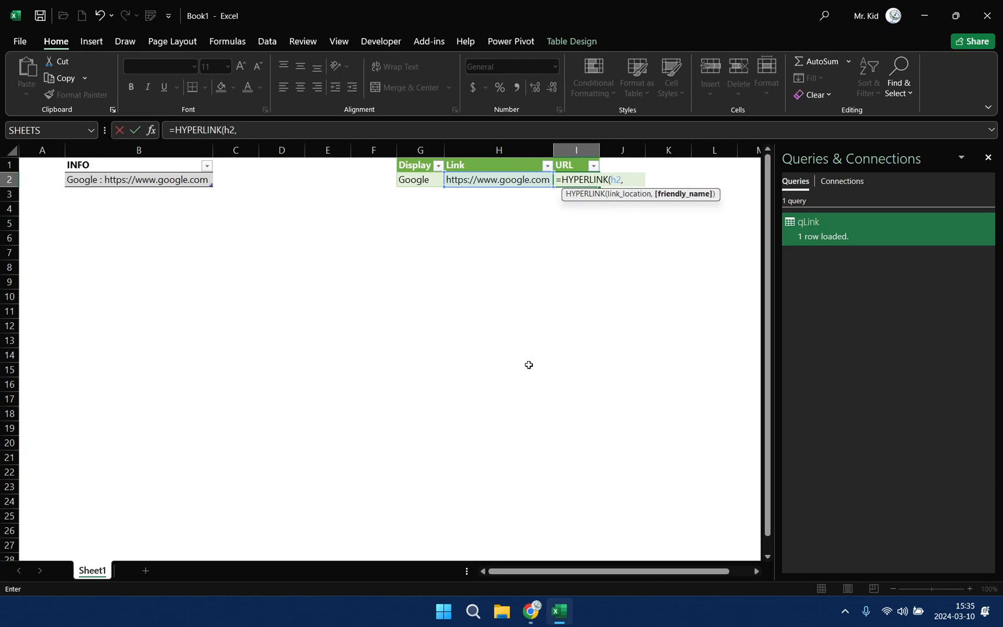
pyautogui.write('g2)')
pyautogui.press('Return')
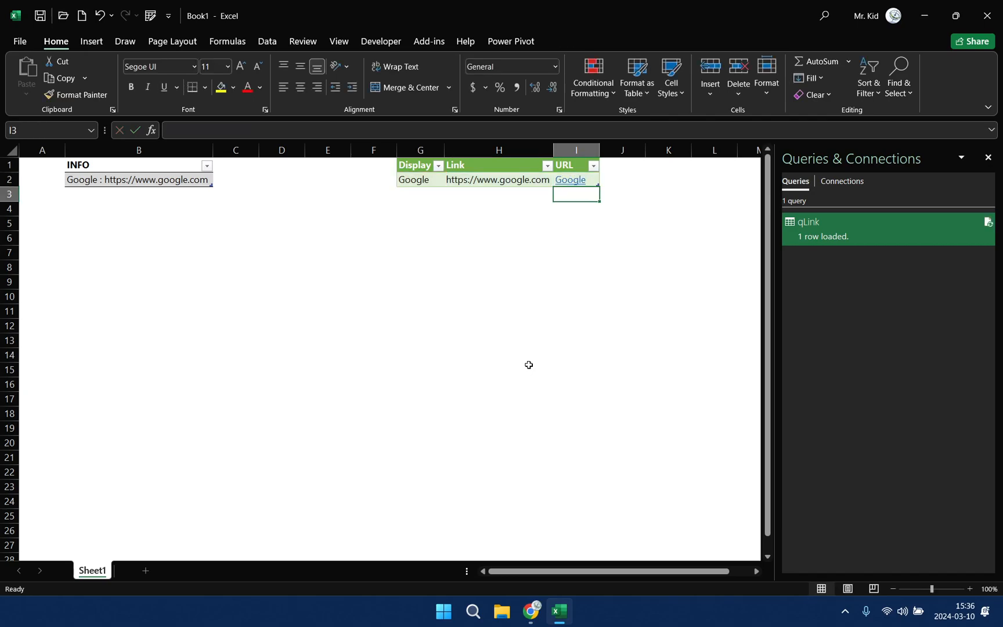
# - Format the link text in the URL column with a standard blue font colour and a single underline
pyautogui.click(596, 179)
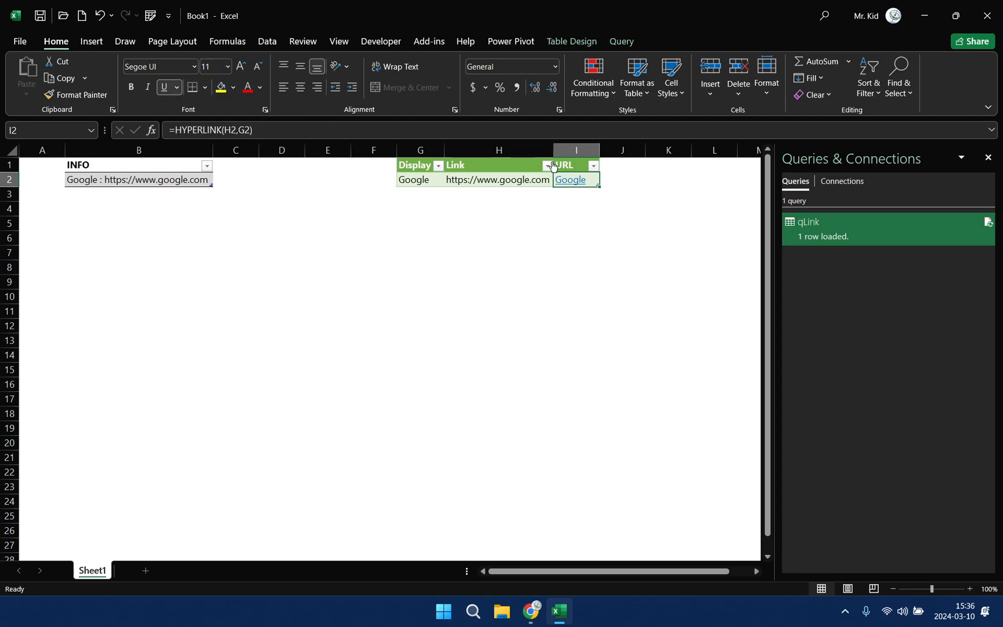
pyautogui.click(577, 158)
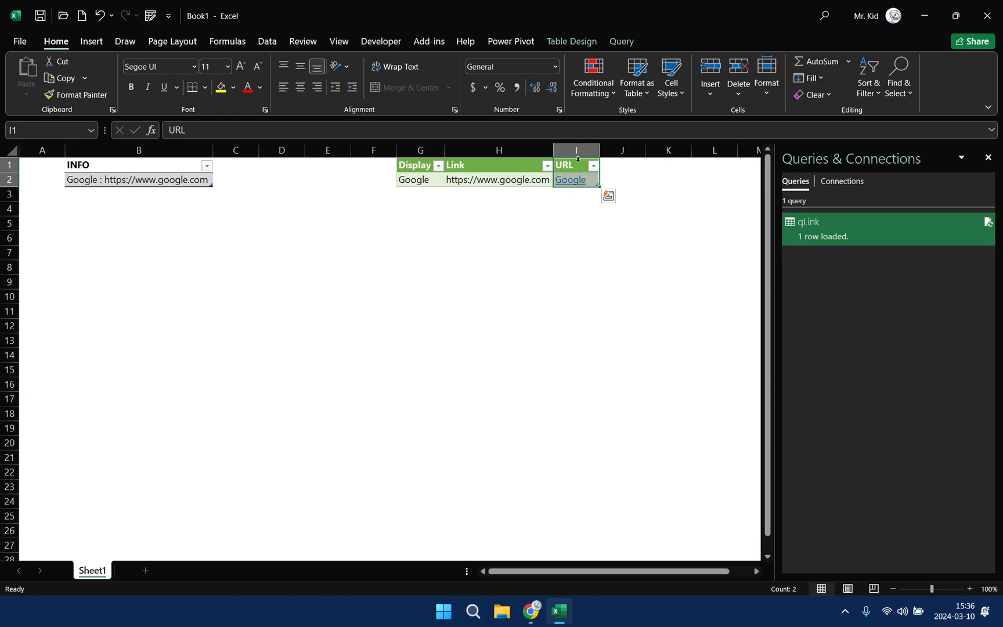
pyautogui.press('Down')
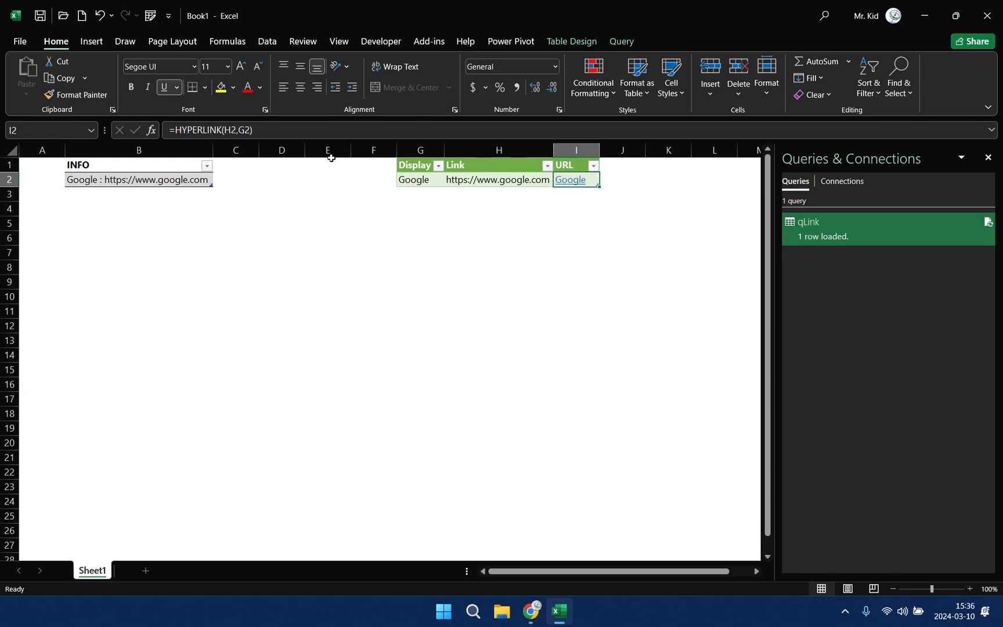
pyautogui.click(177, 87)
pyautogui.click(185, 105)
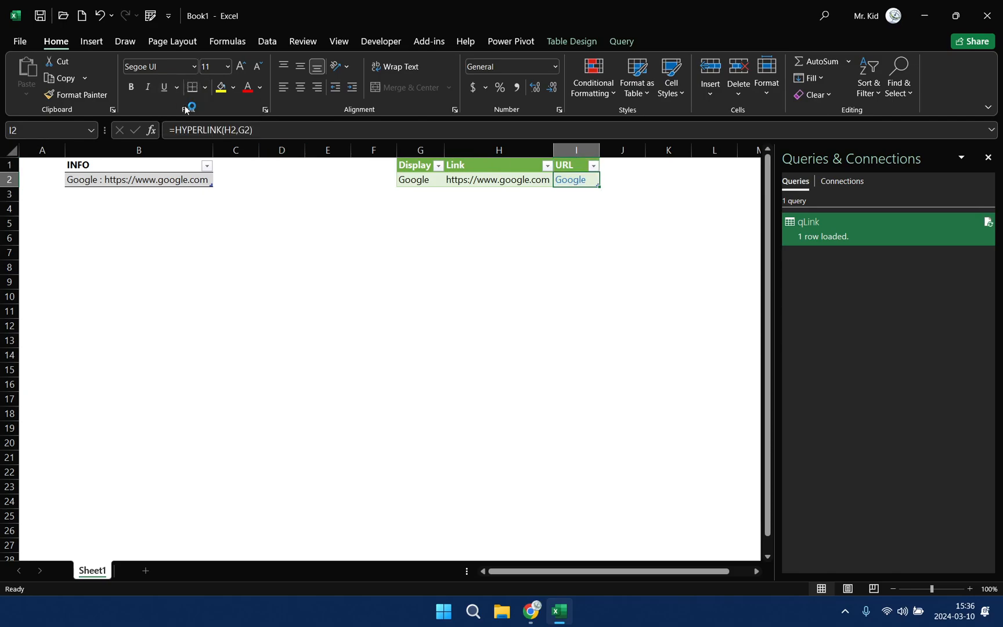
pyautogui.click(260, 87)
pyautogui.click(285, 250)
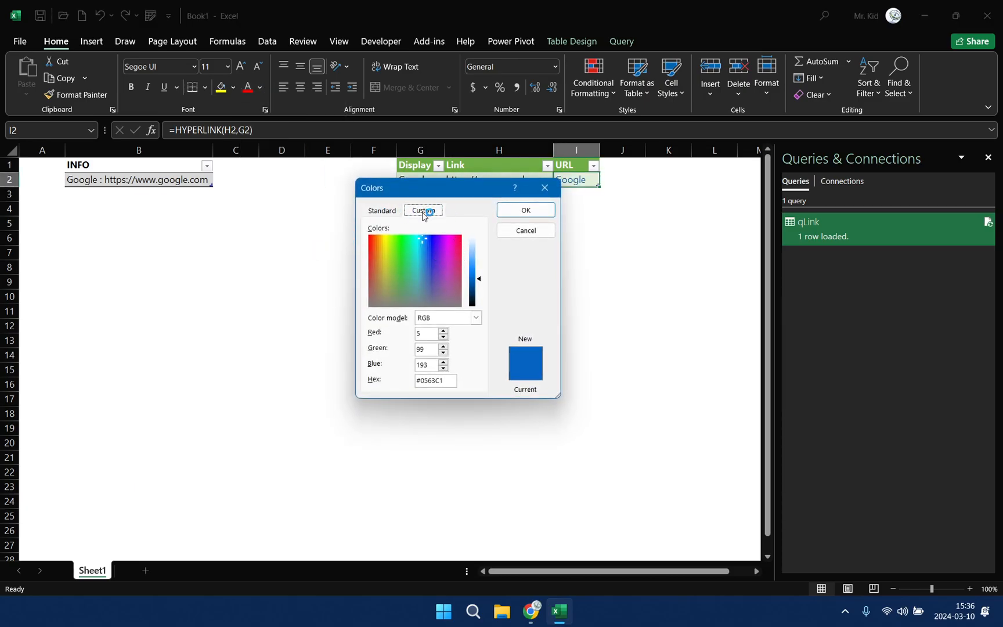
pyautogui.click(398, 211)
pyautogui.click(430, 251)
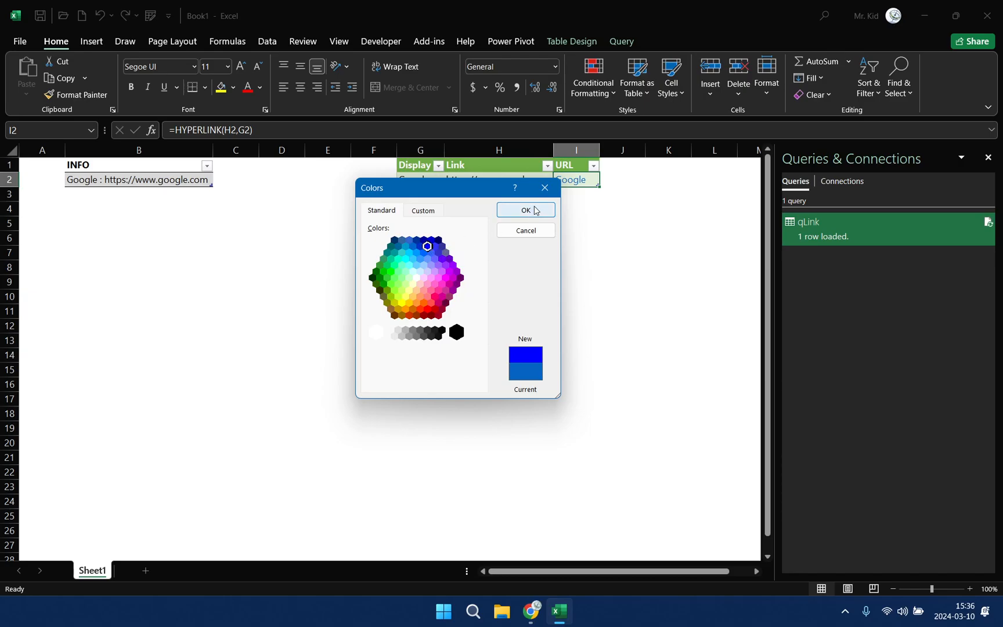
pyautogui.click(534, 209)
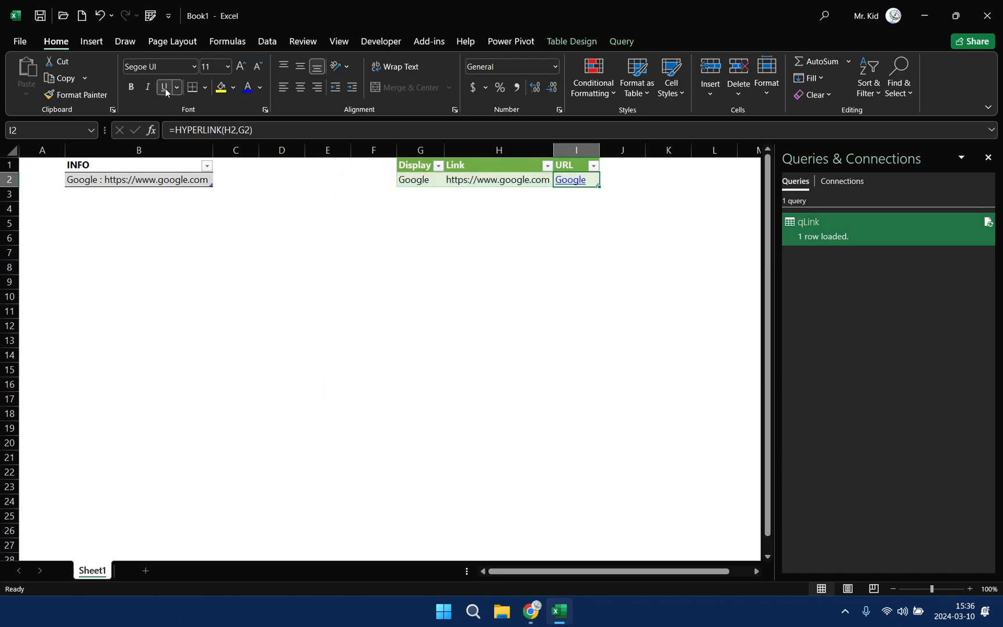
pyautogui.click(501, 238)
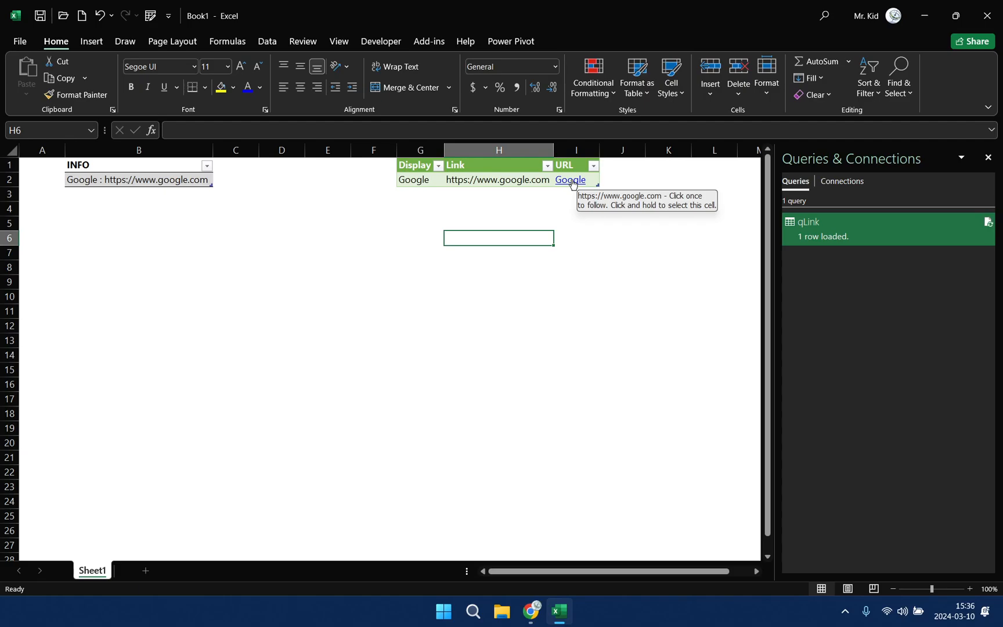
# - Hide the Display and Link columns, G and H
pyautogui.moveTo(438, 149); pyautogui.dragTo(482, 144)
pyautogui.rightClick(483, 144)
pyautogui.click(510, 355)
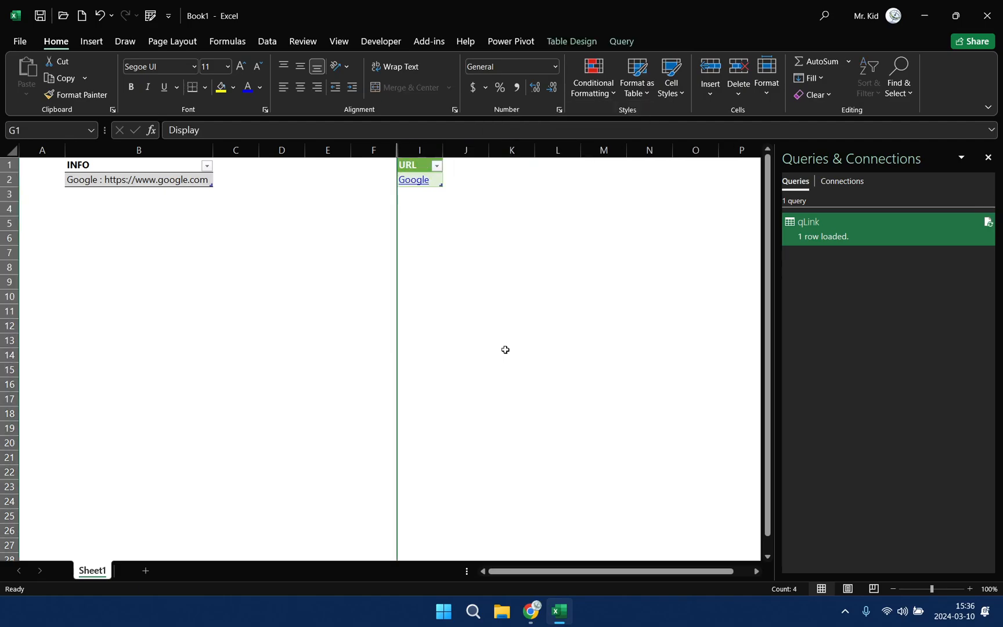
pyautogui.click(122, 197)
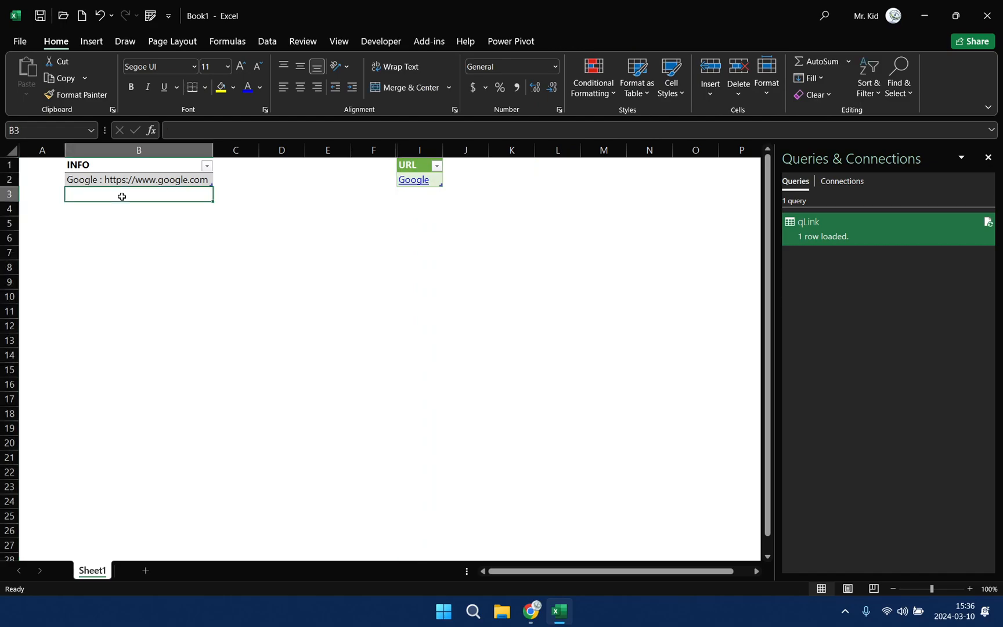
pyautogui.write('Yahoo')
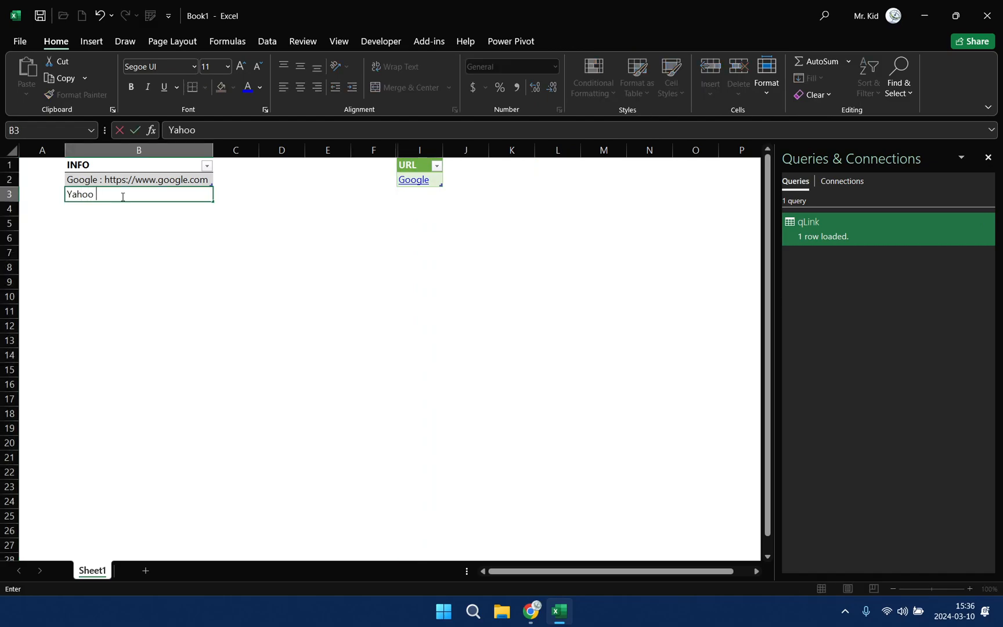
pyautogui.write(' : https://www.yahoo.com')
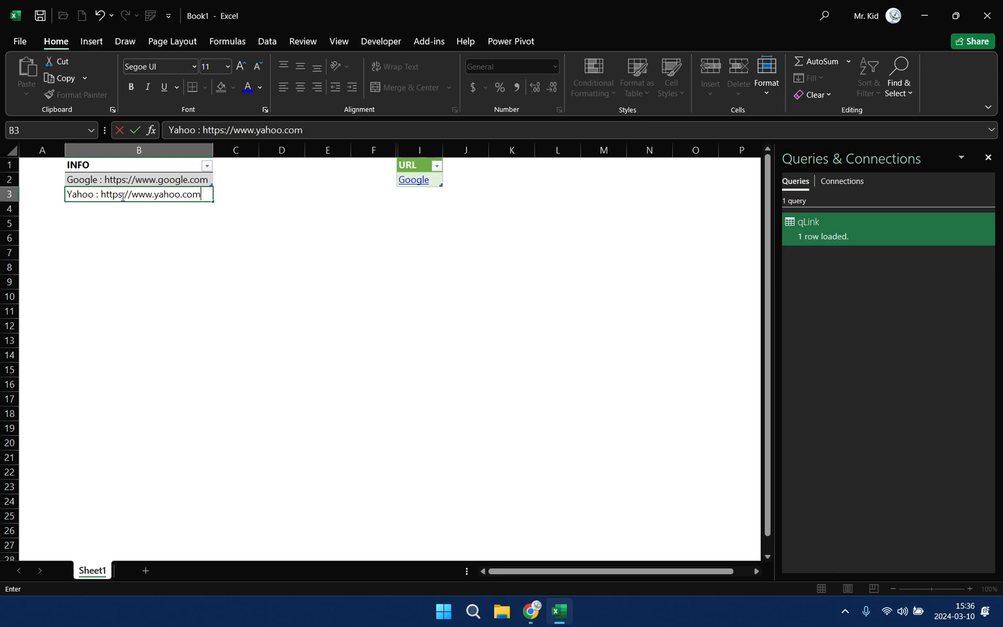
pyautogui.press('Return')
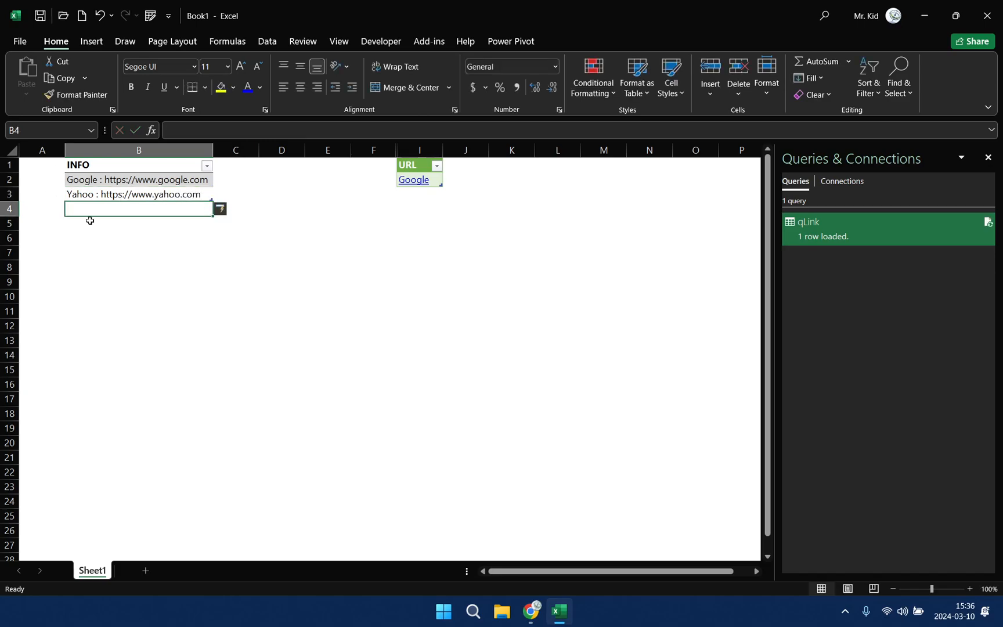
# - Refresh the query output table containing the URL column to load the new Yahoo entry
pyautogui.rightClick(412, 166)
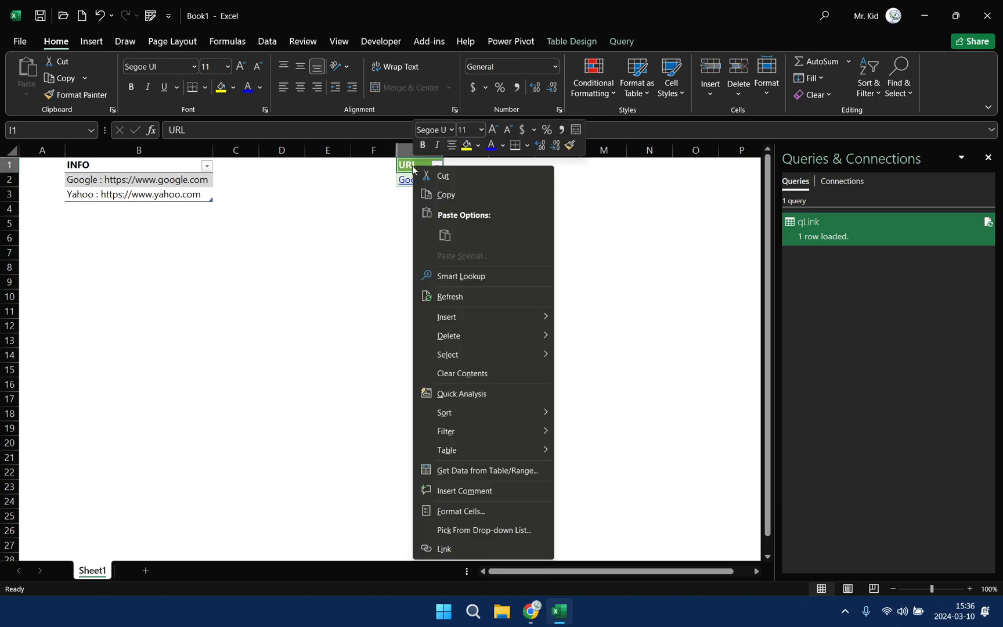
pyautogui.click(460, 296)
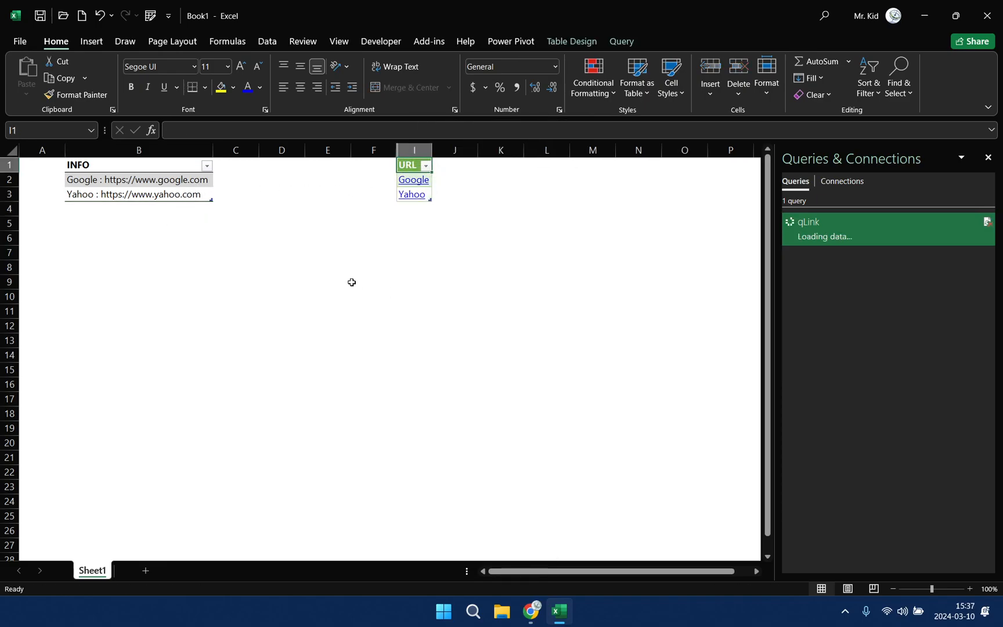
# - Test the Yahoo link in the URL column, close the web page it opens, and switch back to Excel
pyautogui.click(411, 197)
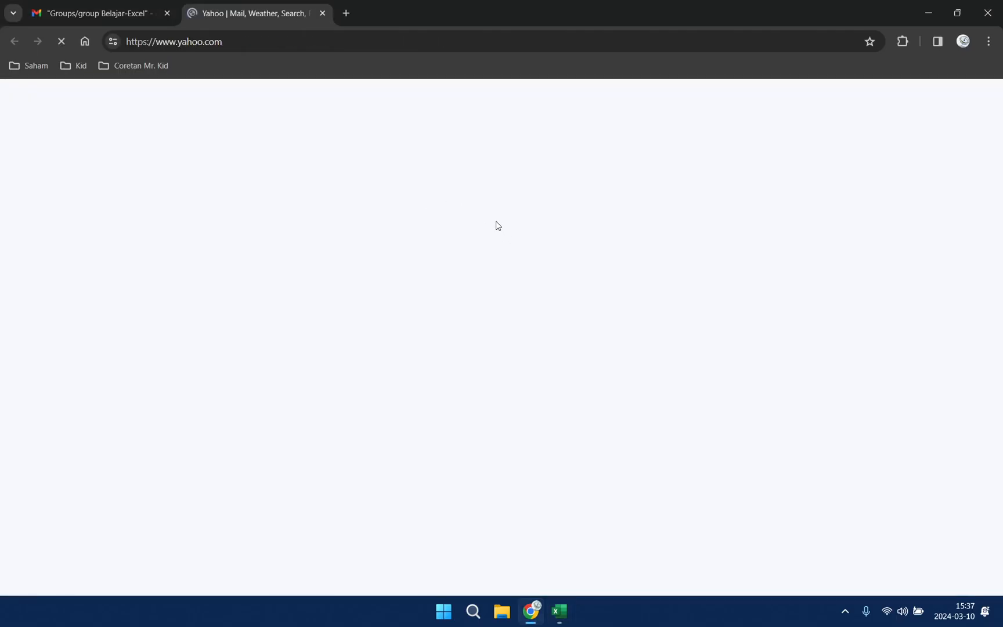
pyautogui.click(323, 13)
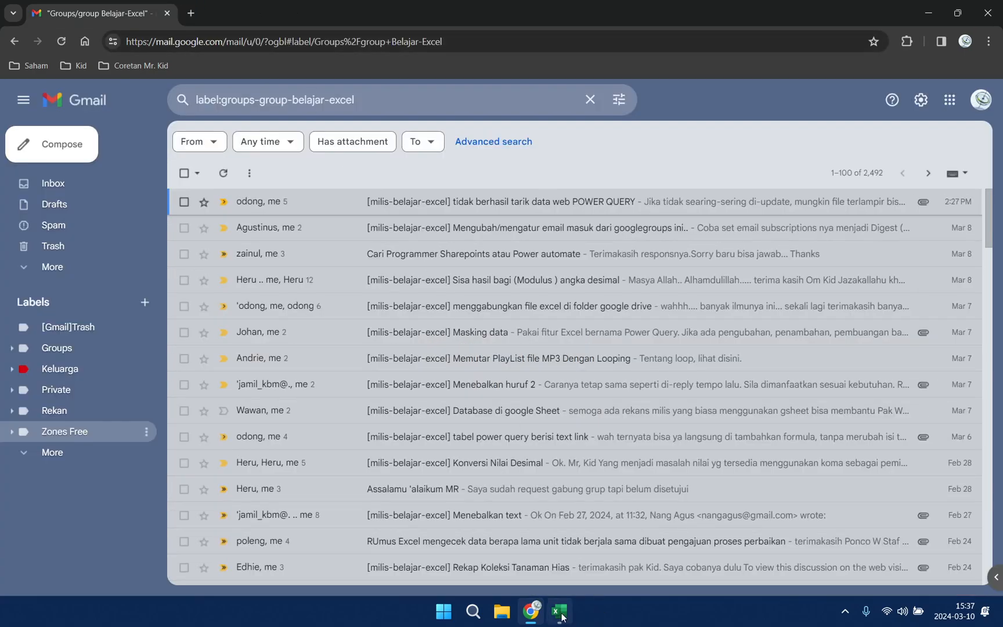
pyautogui.click(561, 617)
pyautogui.click(546, 192)
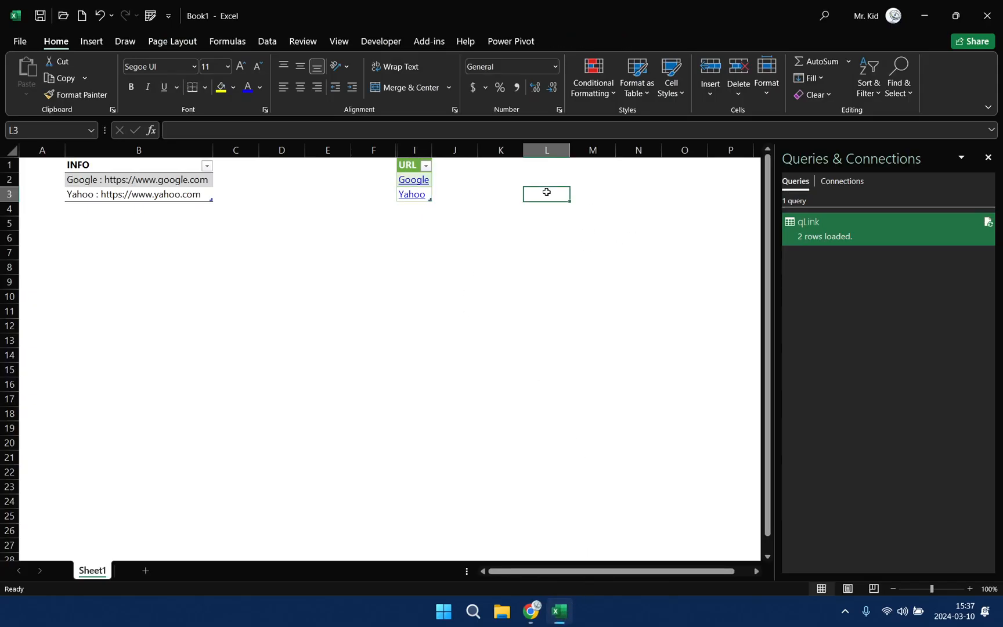
pyautogui.click(506, 191)
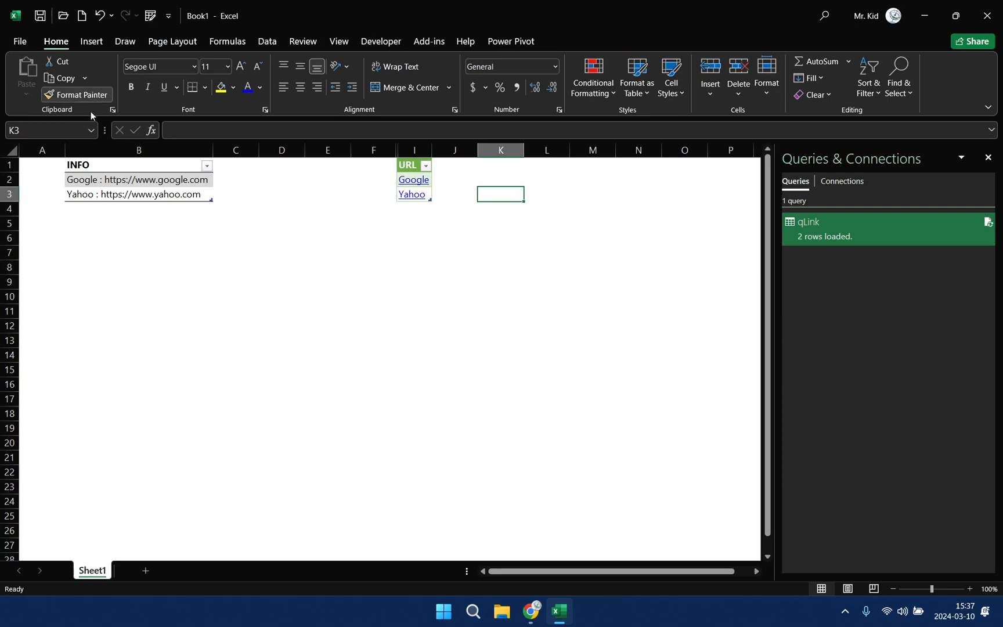
pyautogui.click(691, 612)
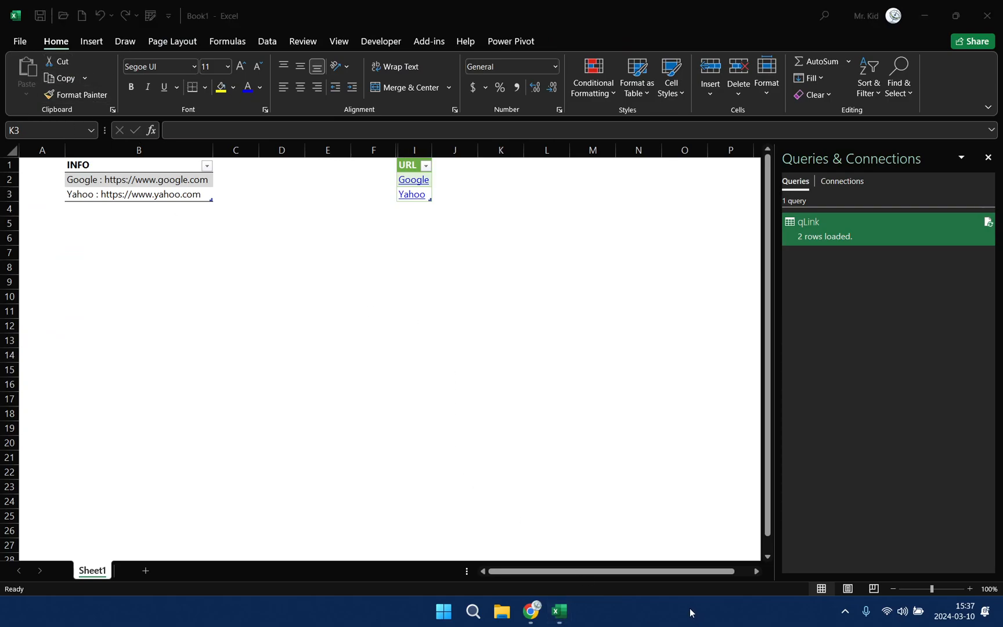